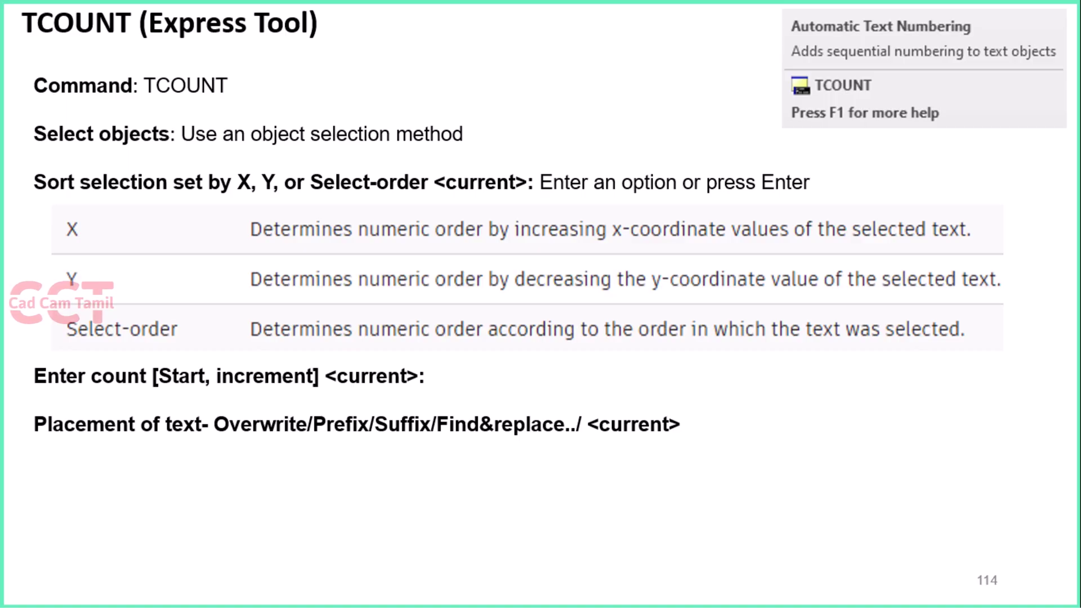
Advance to slide 115, showing the Overwrite/Prefix/Suffix/Find&replace placement table
key(Right)
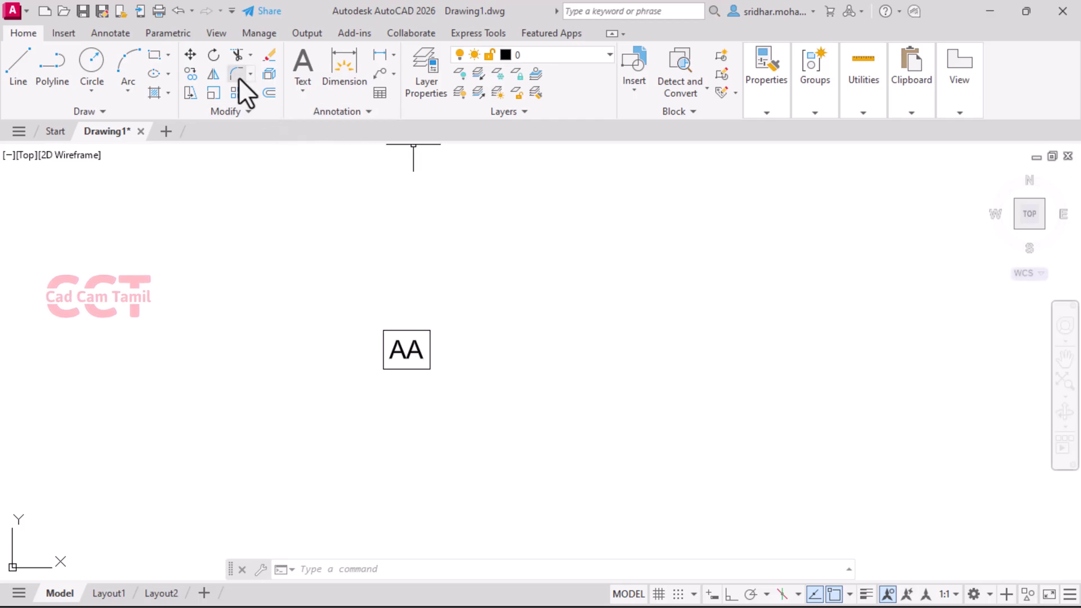
Array the boxed AA label and its frame into 3 rows by 4 columns, making 12 copies
click(235, 93)
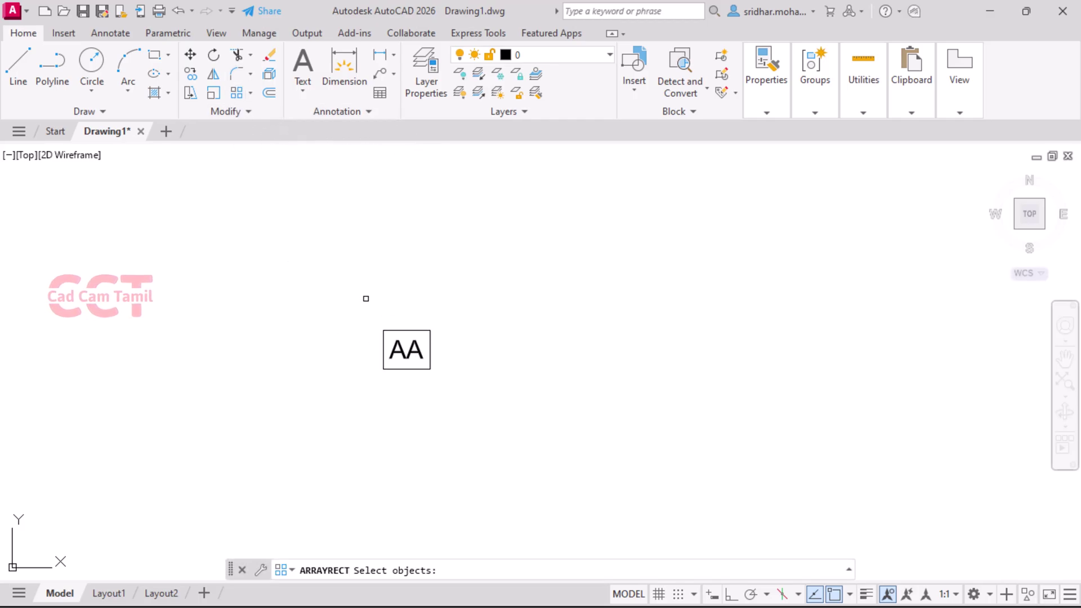
click(364, 298)
click(497, 406)
key(Return)
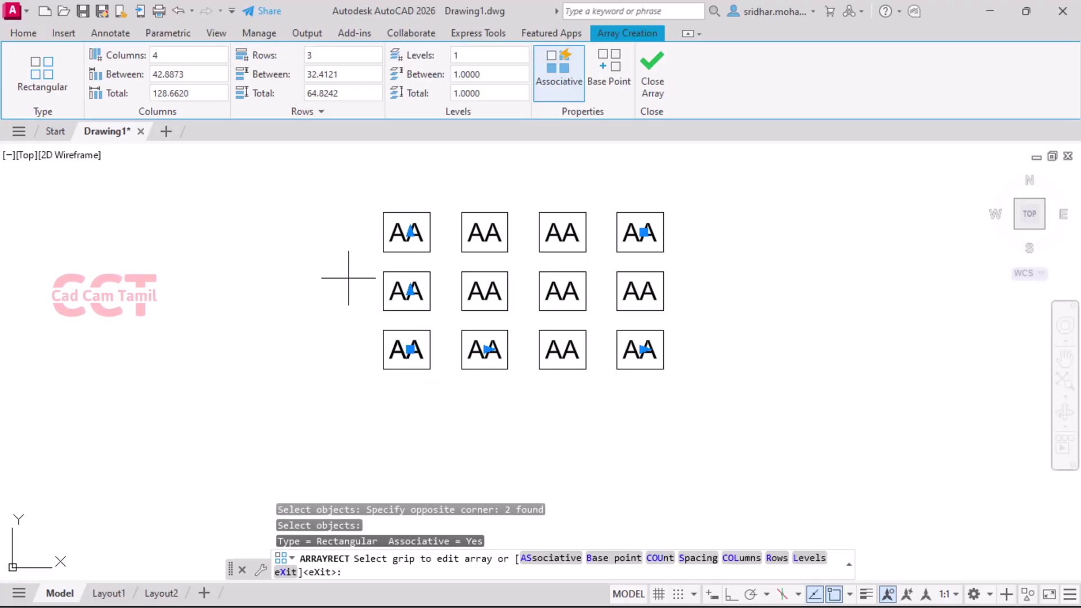
click(649, 61)
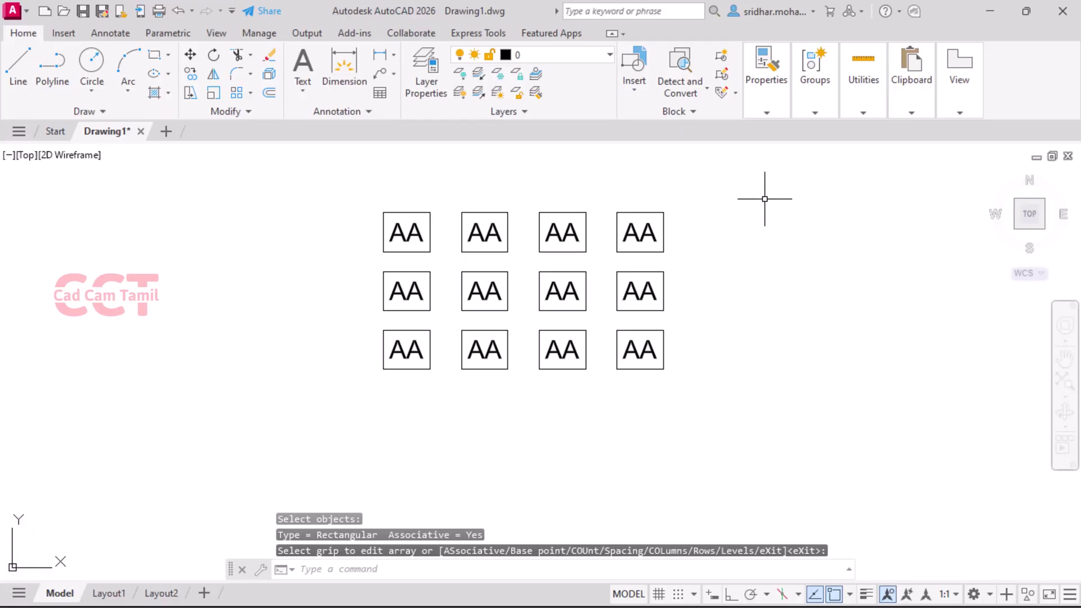
scroll(764, 198, down, 2)
scroll(764, 199, up, 3)
scroll(764, 198, down, 2)
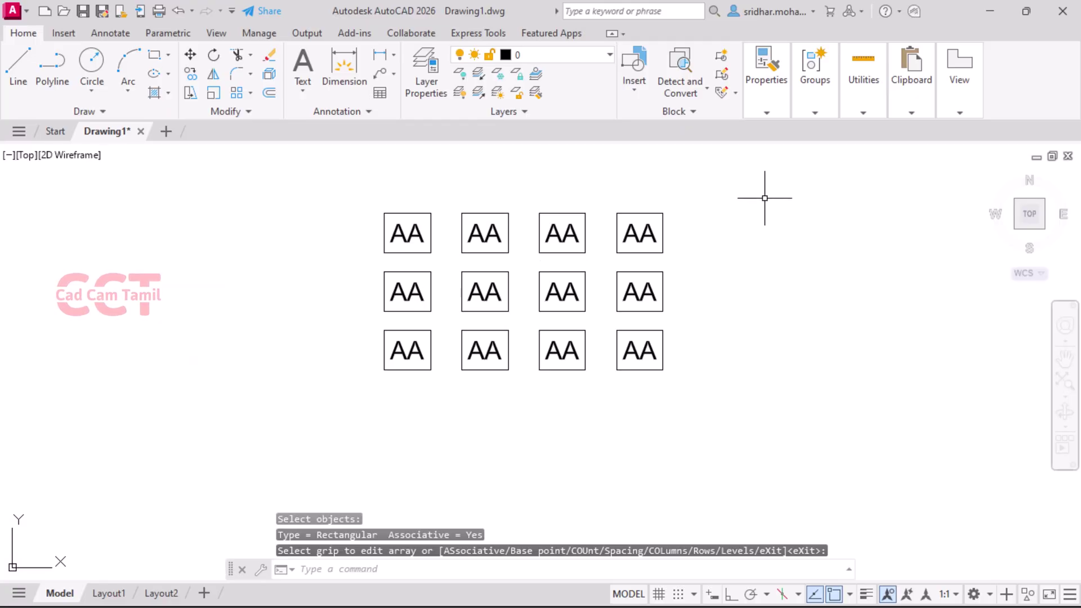
scroll(494, 211, up, 2)
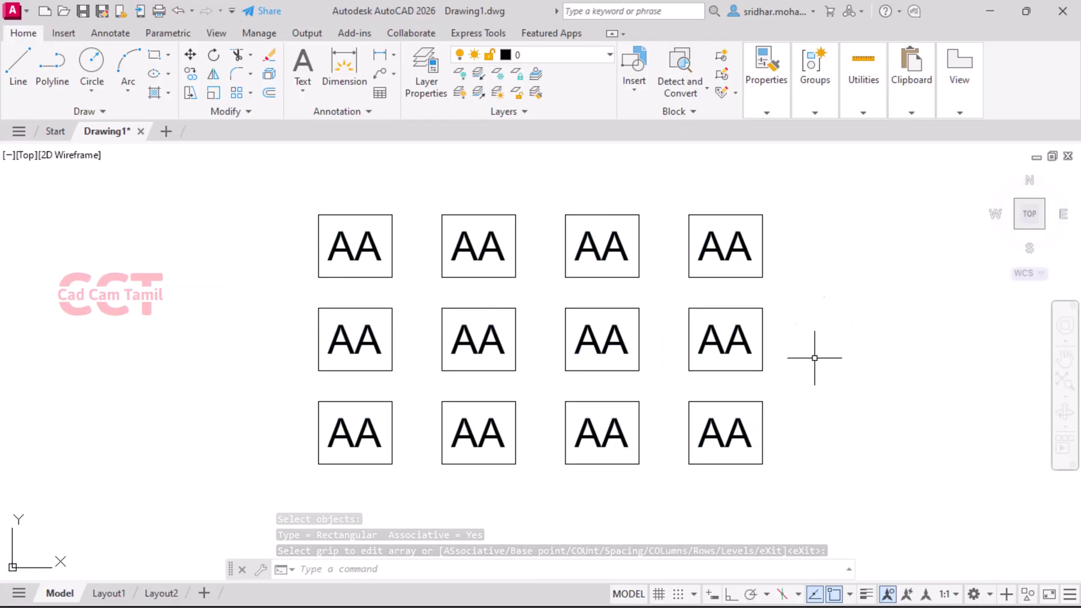
Explode the associative AA array into twelve separate framed AA labels
click(363, 440)
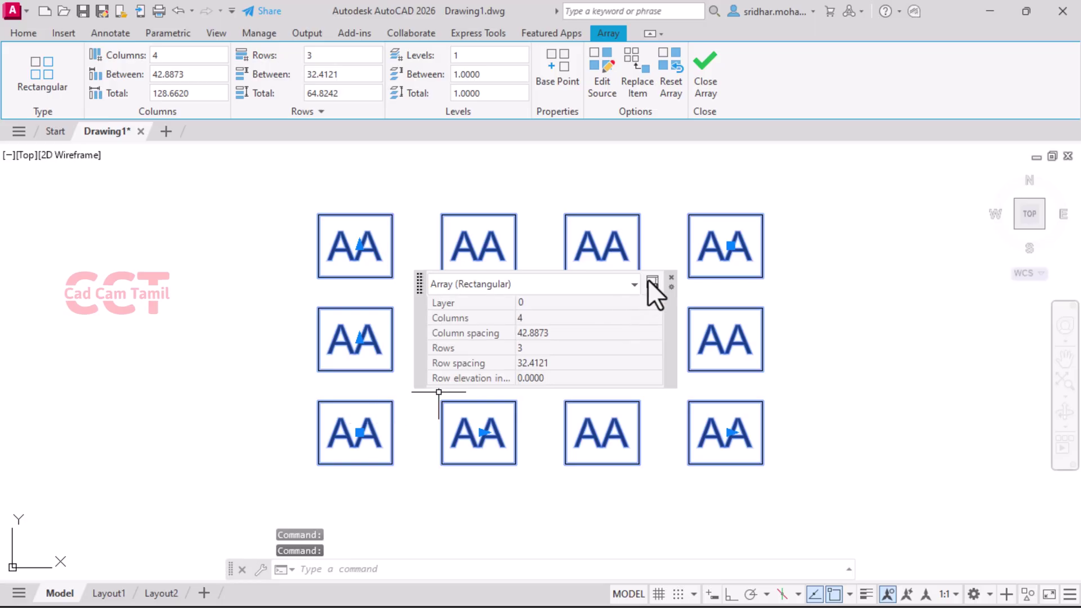
click(708, 60)
click(234, 179)
click(883, 521)
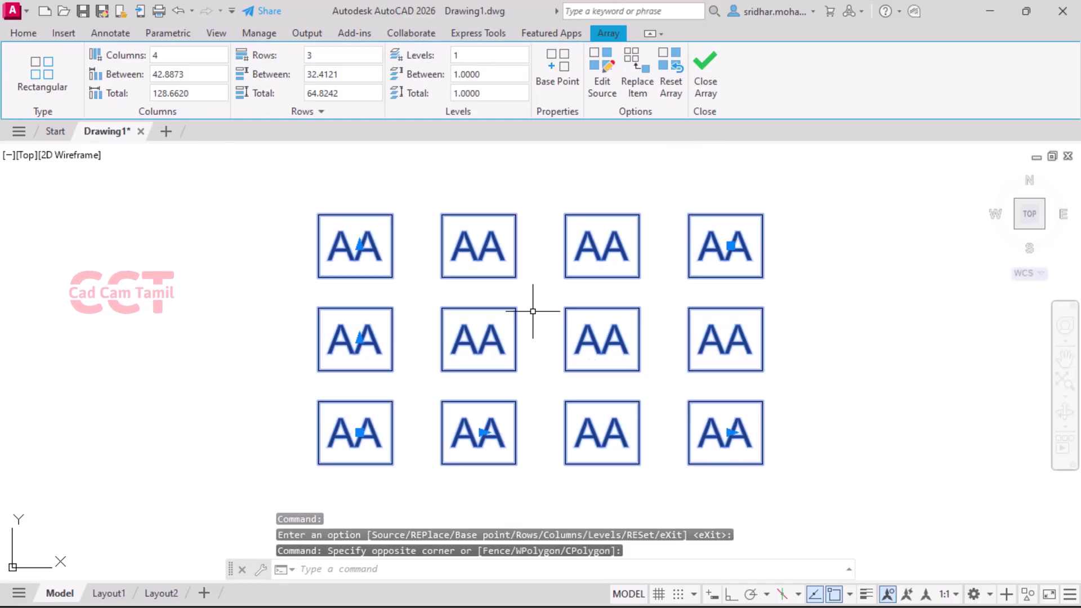
click(12, 32)
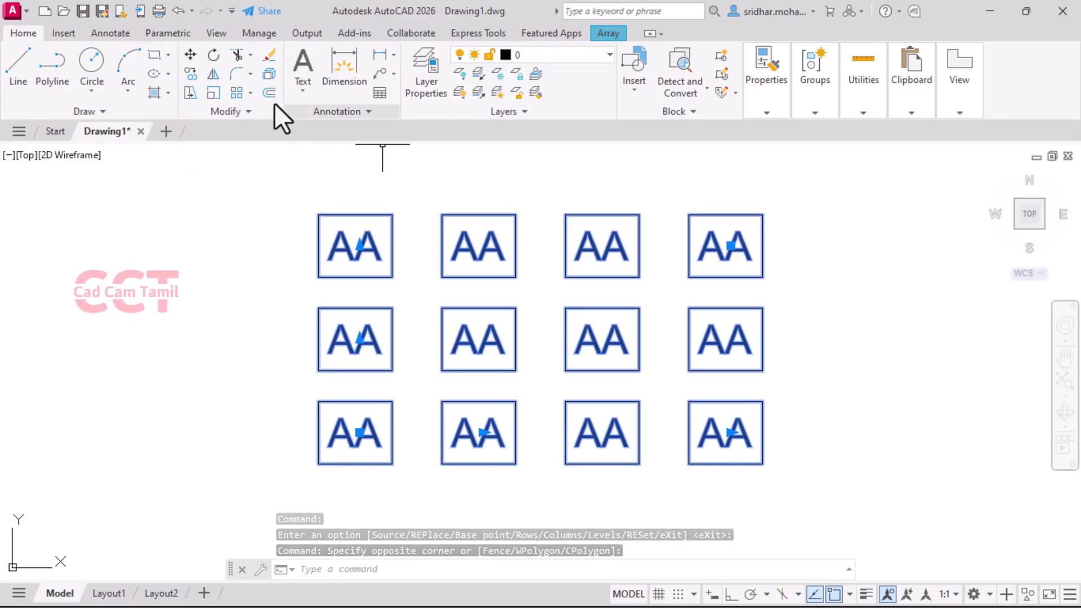
click(268, 74)
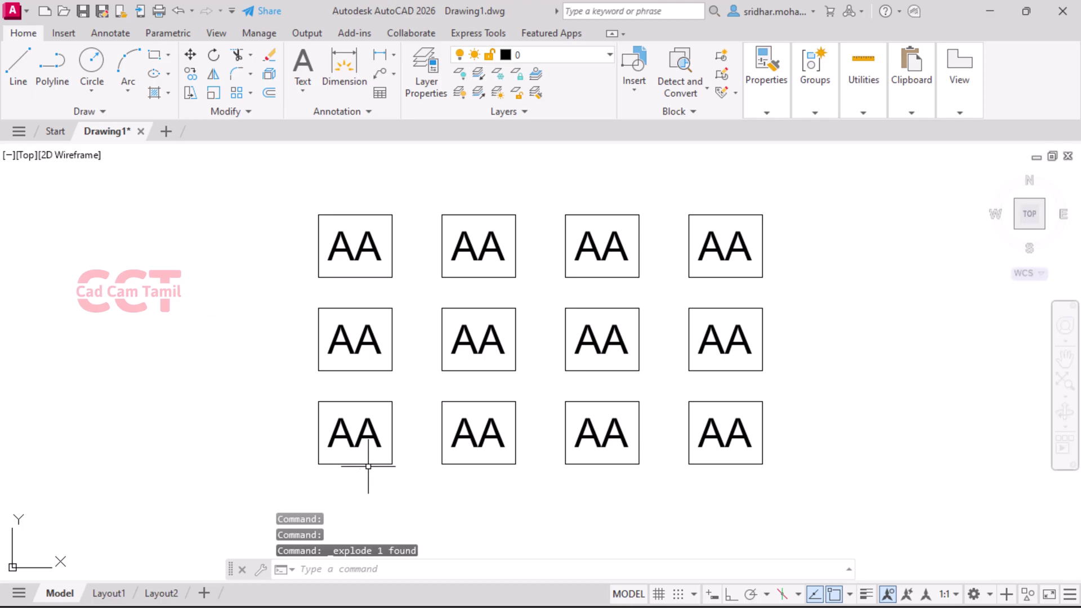
click(357, 434)
Replace the bottom-left box's AA text with the number 1
double_click(357, 434)
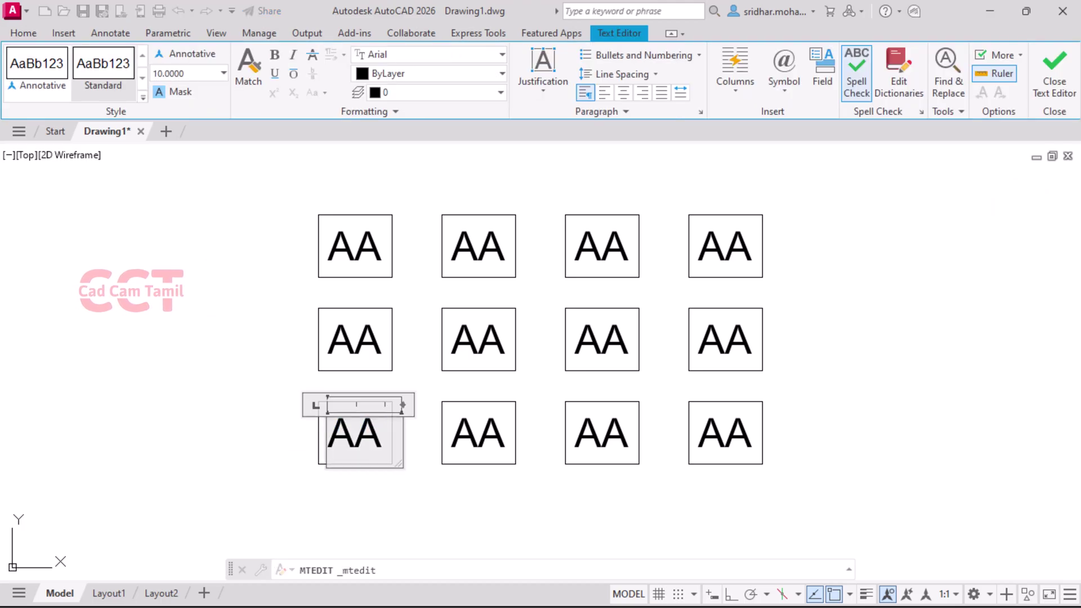
drag(385, 433, 315, 427)
text(1)
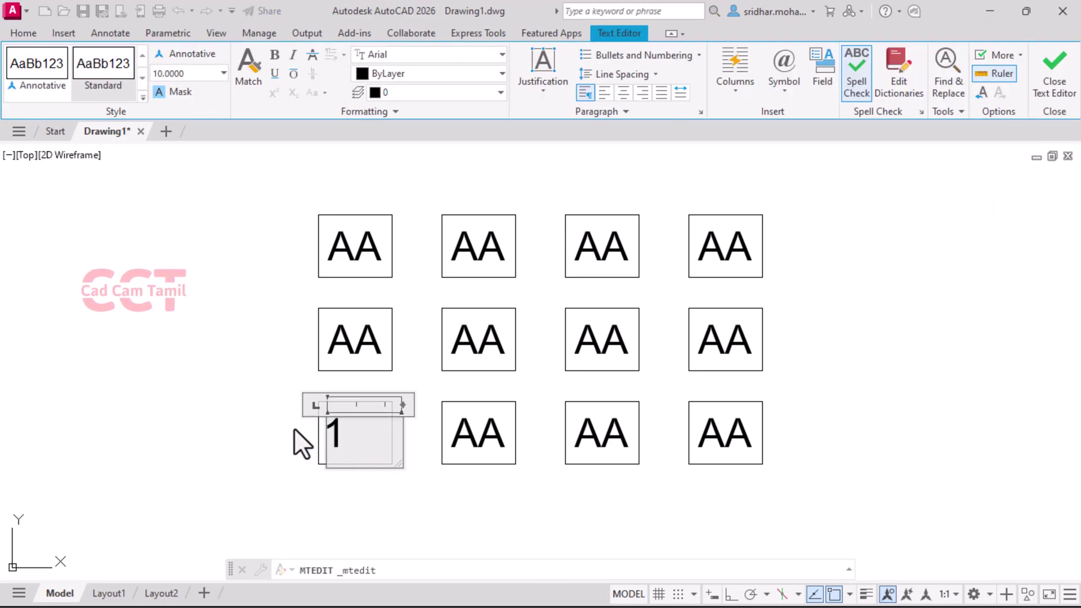
click(212, 470)
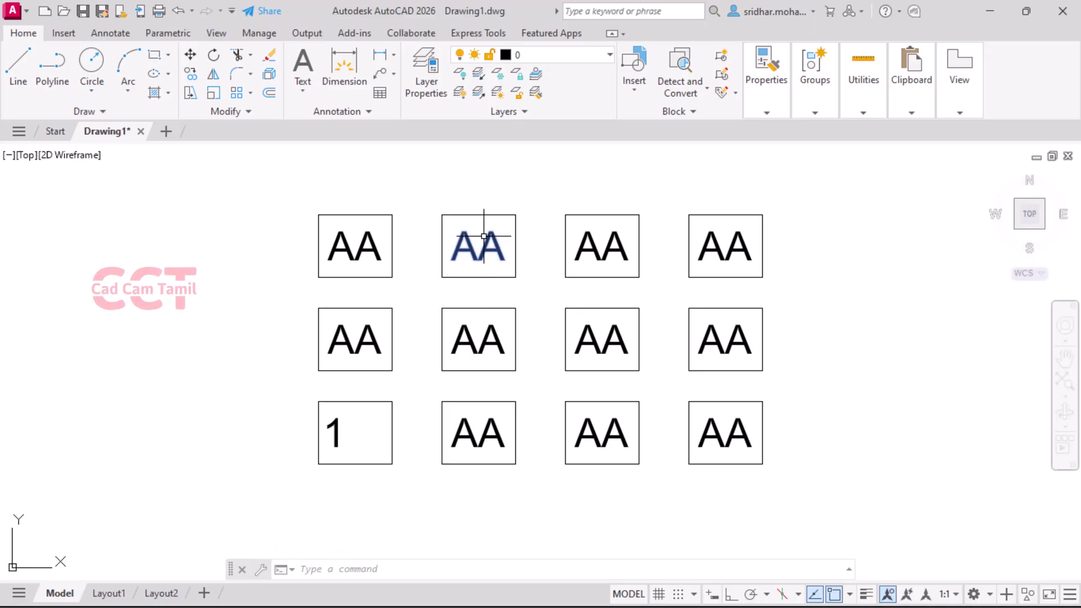
Start the TCOUNT command from the Express Tools tab
click(474, 35)
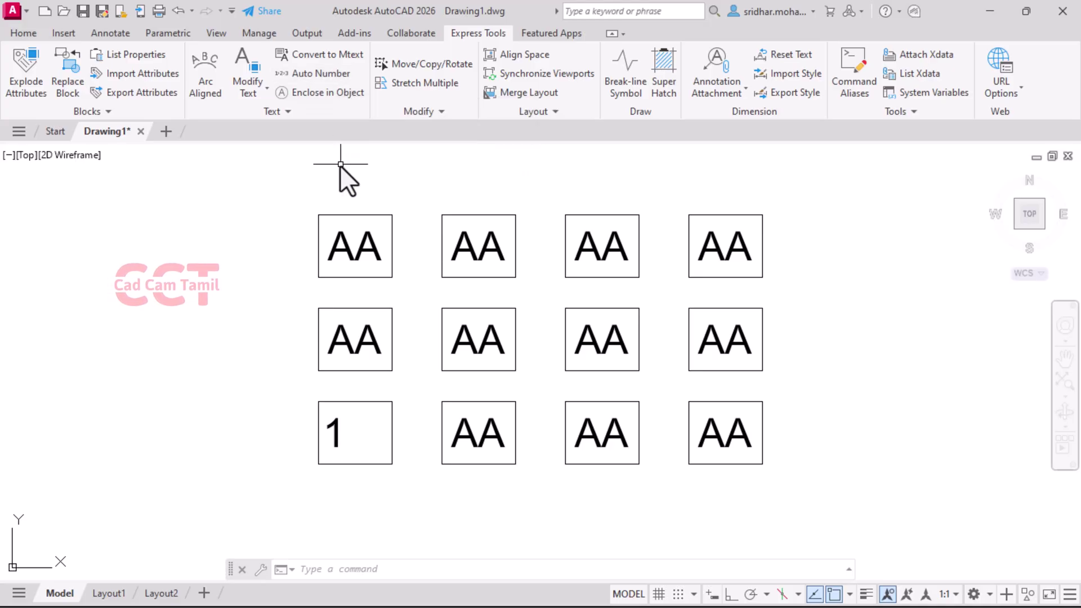
text(TCOUNT)
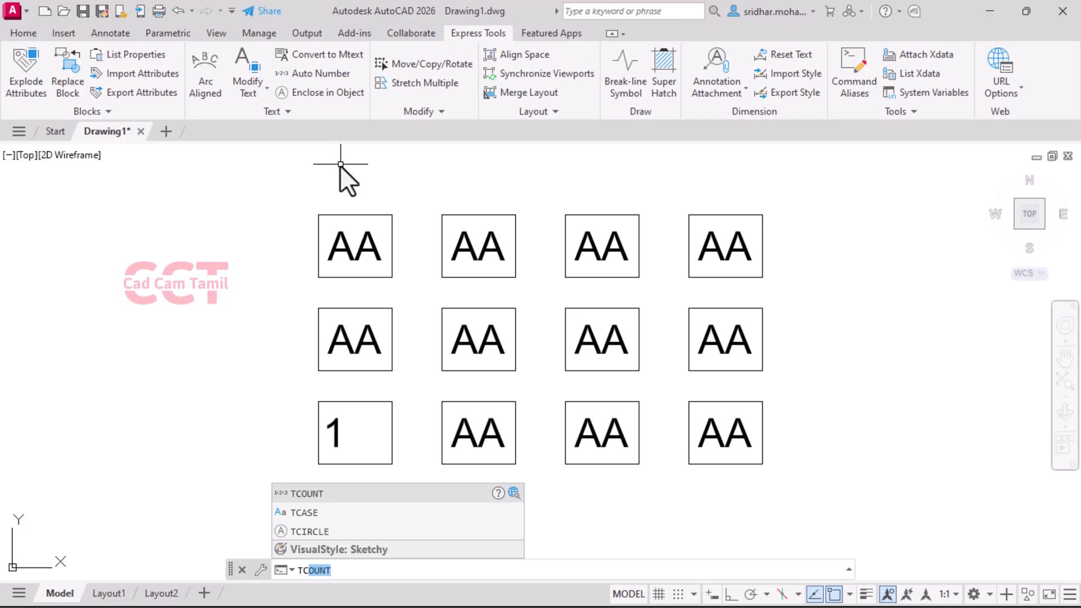
key(Return)
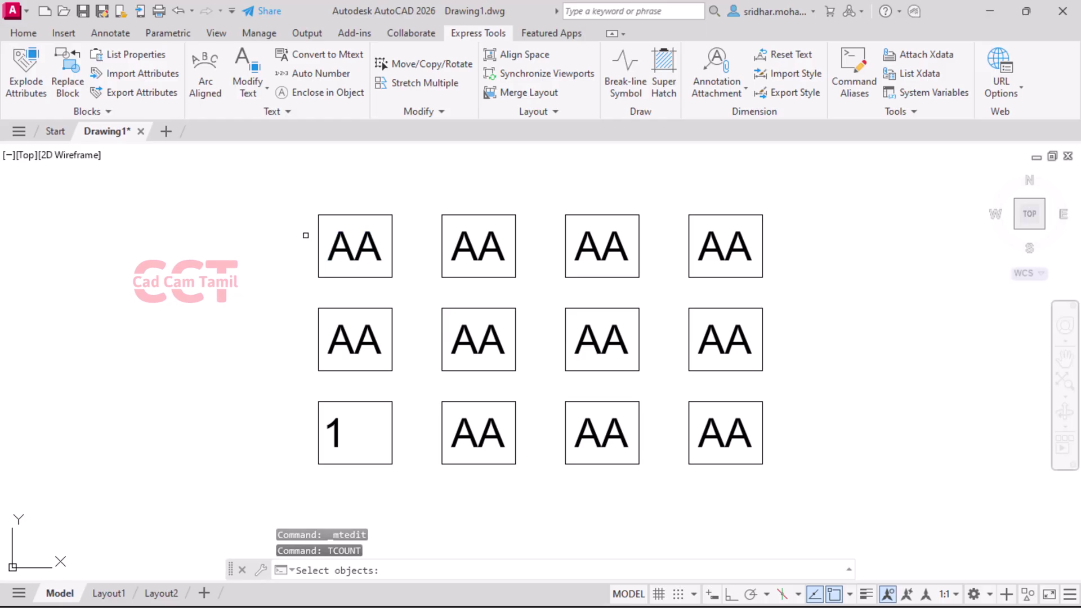
Window-select the left column's three texts for TCOUNT numbering
drag(291, 178, 353, 456)
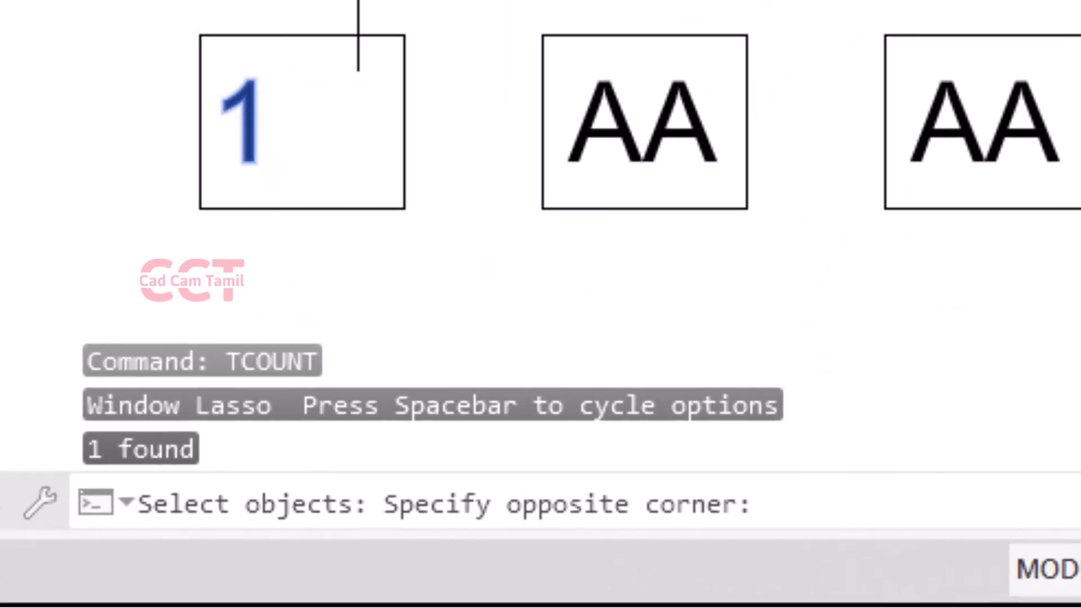
click(499, 292)
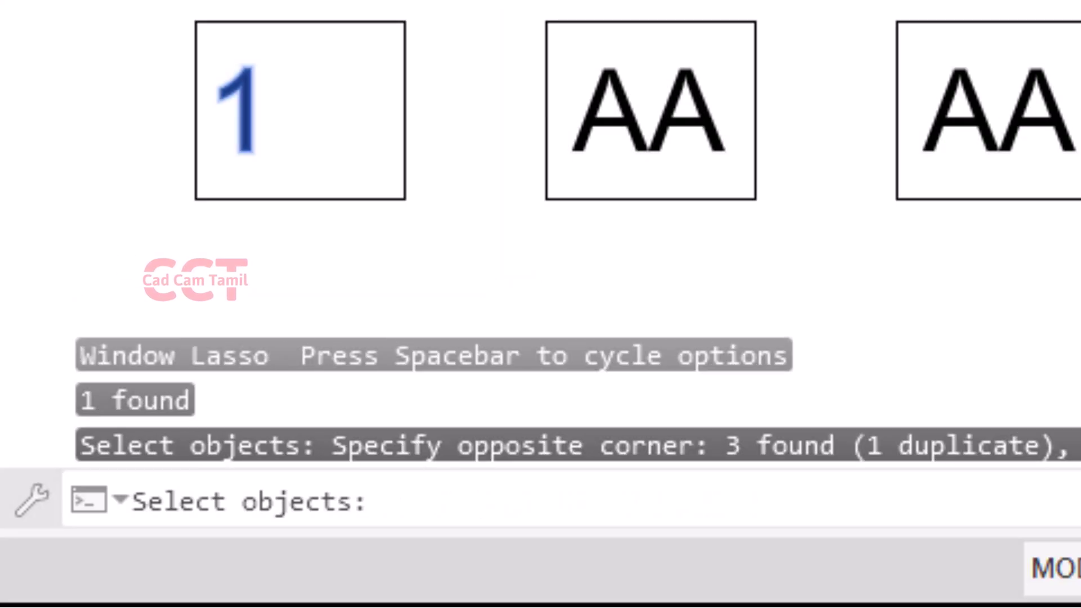
key(Return)
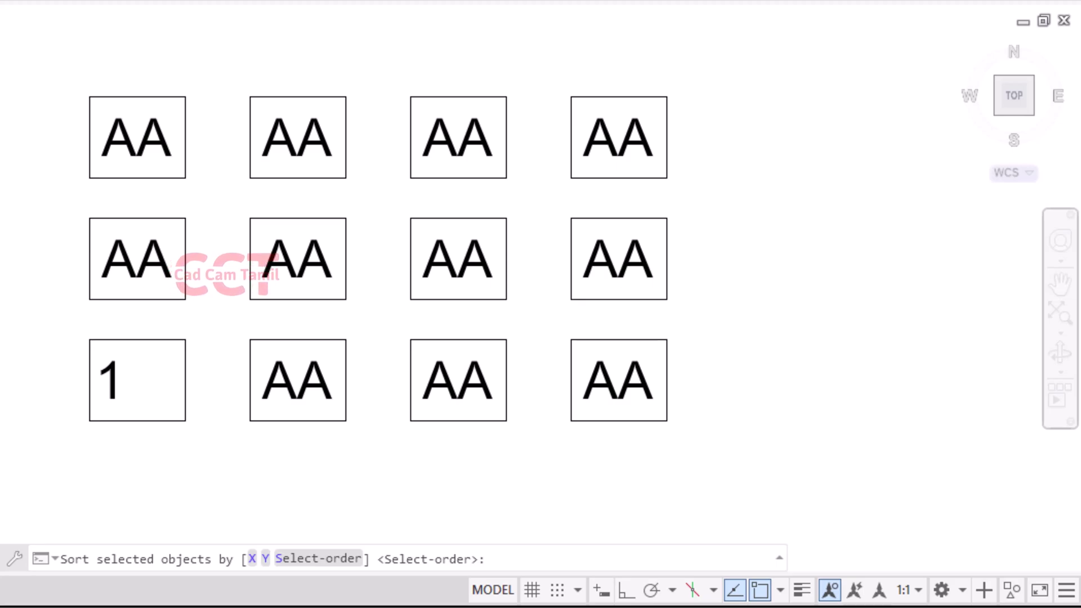
Sort by Y, start at 1 with increment 1, and overwrite the left-column texts
text(y)
key(Return)
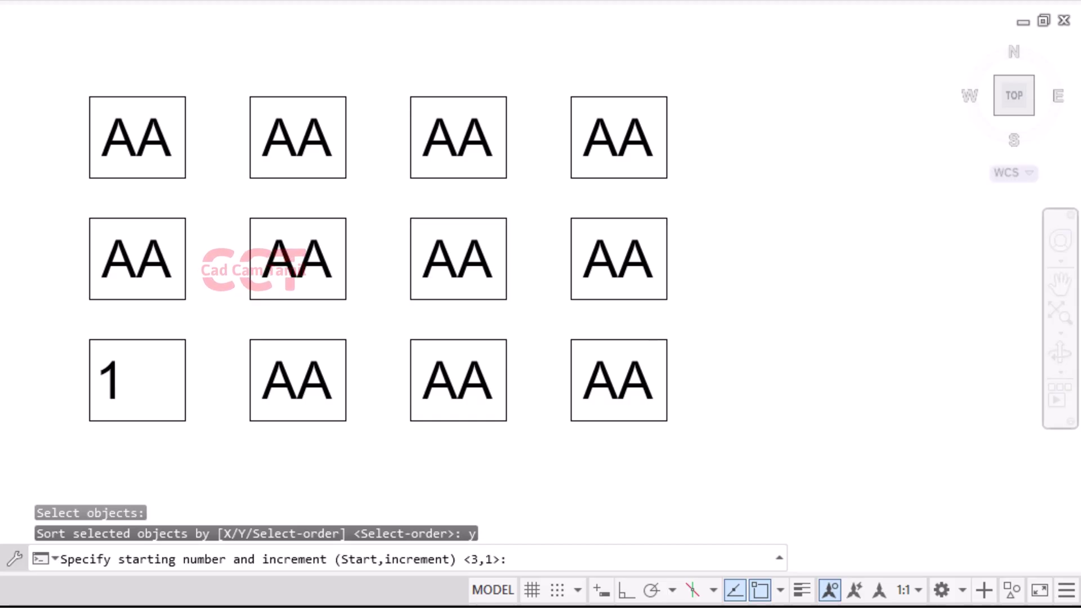
text(1)
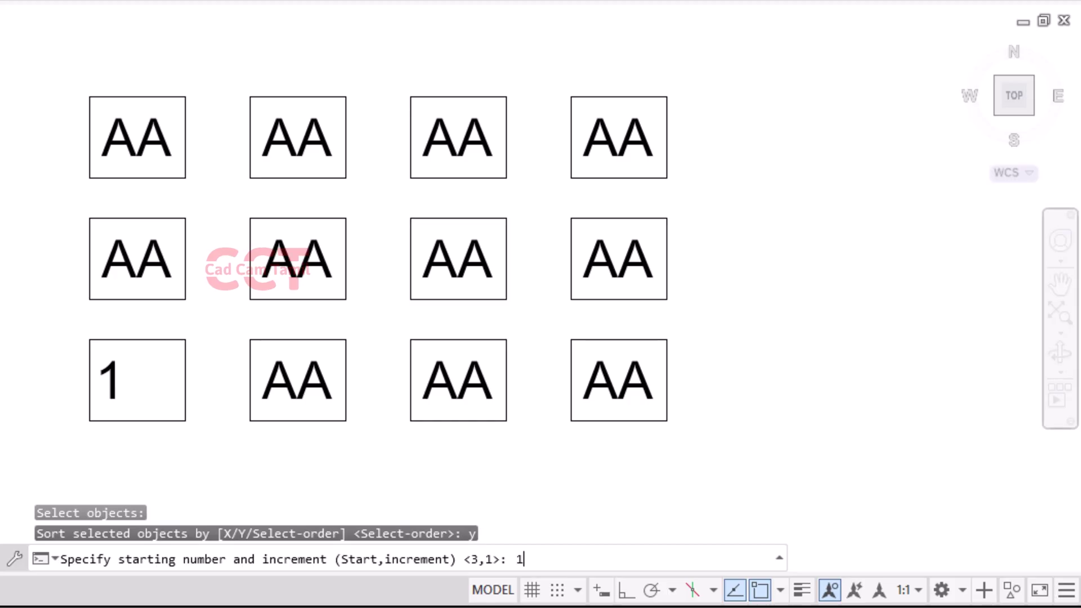
text(,1)
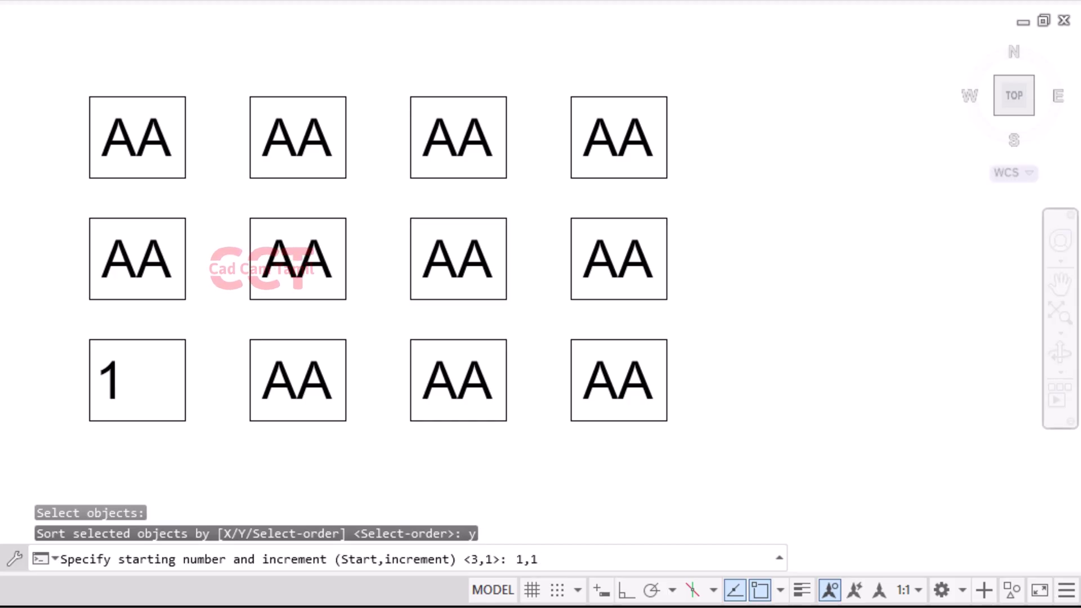
key(Return)
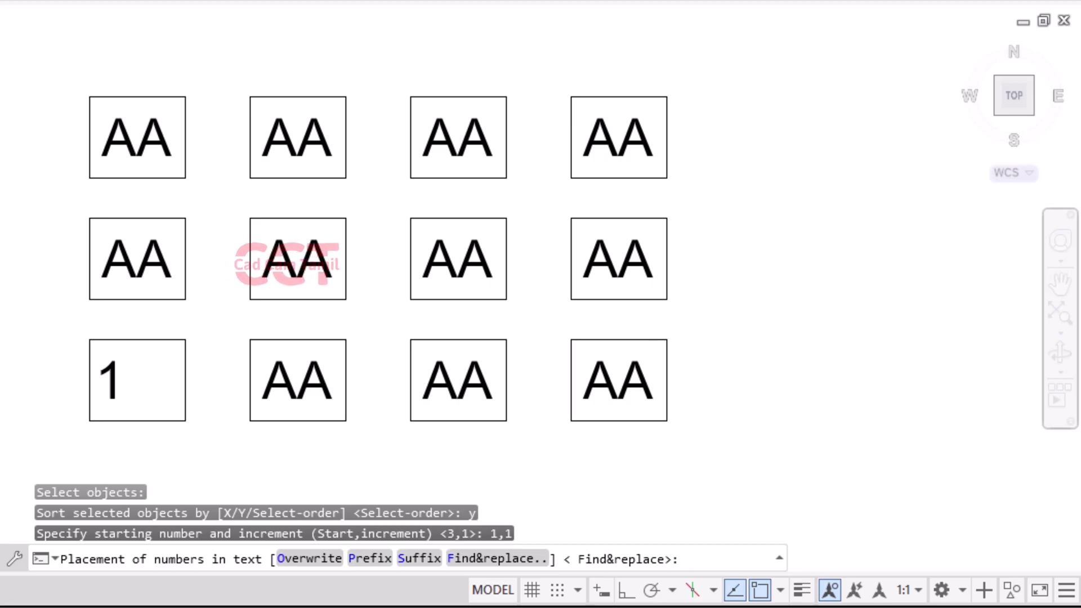
text(o)
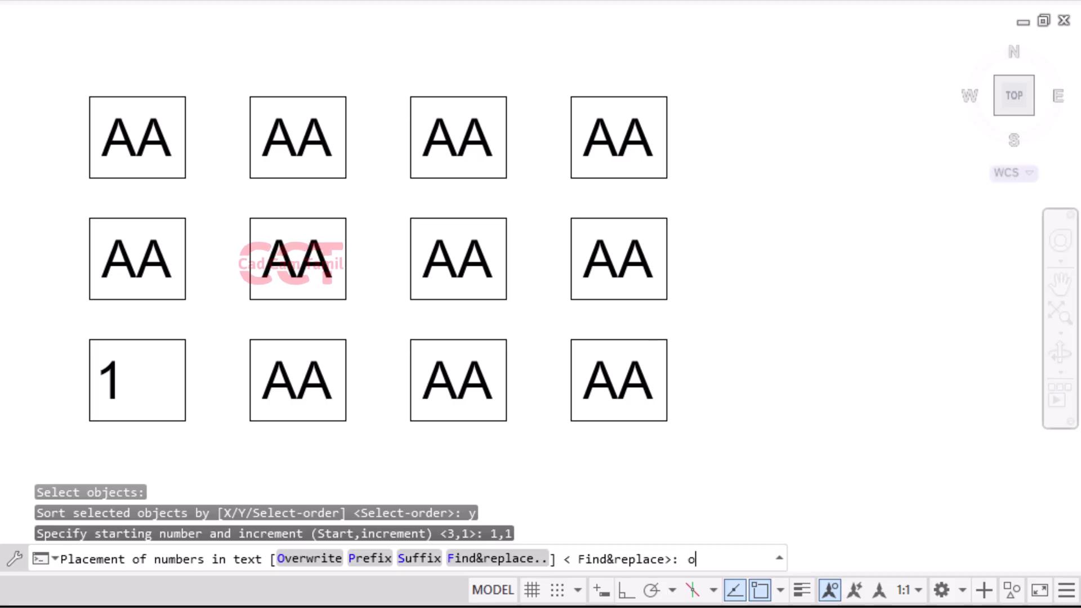
key(Return)
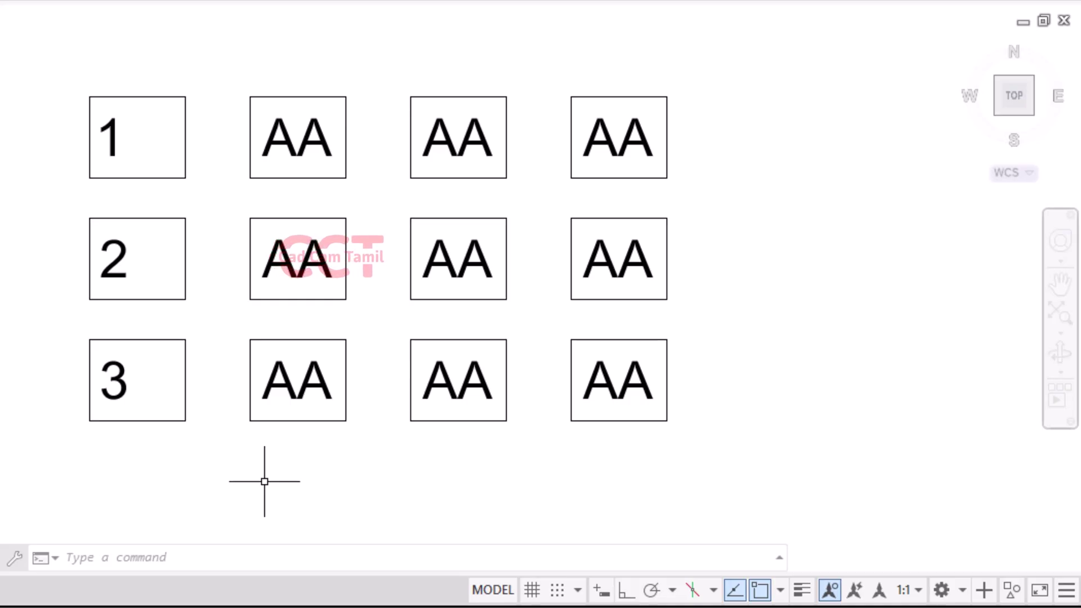
Rerun TCOUNT and select the four texts in the top row
key(Return)
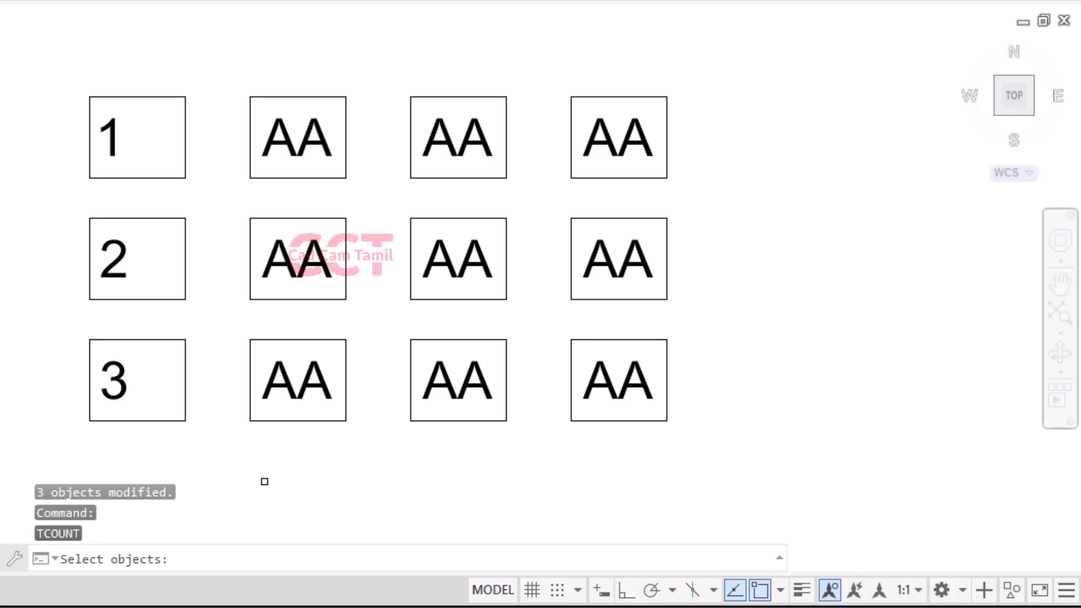
click(41, 49)
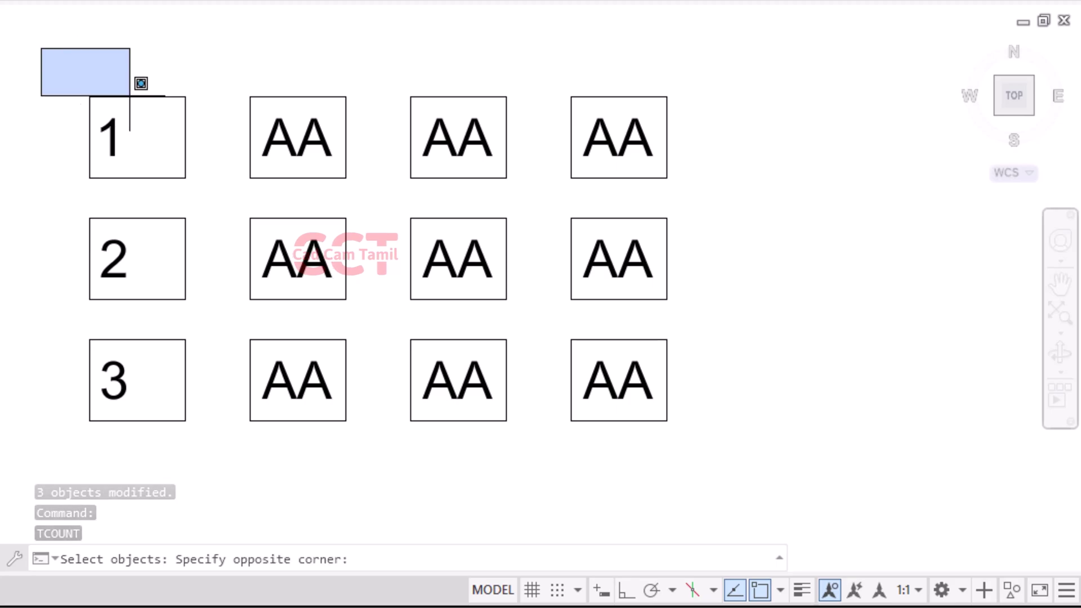
drag(141, 83, 775, 205)
click(775, 174)
click(181, 97)
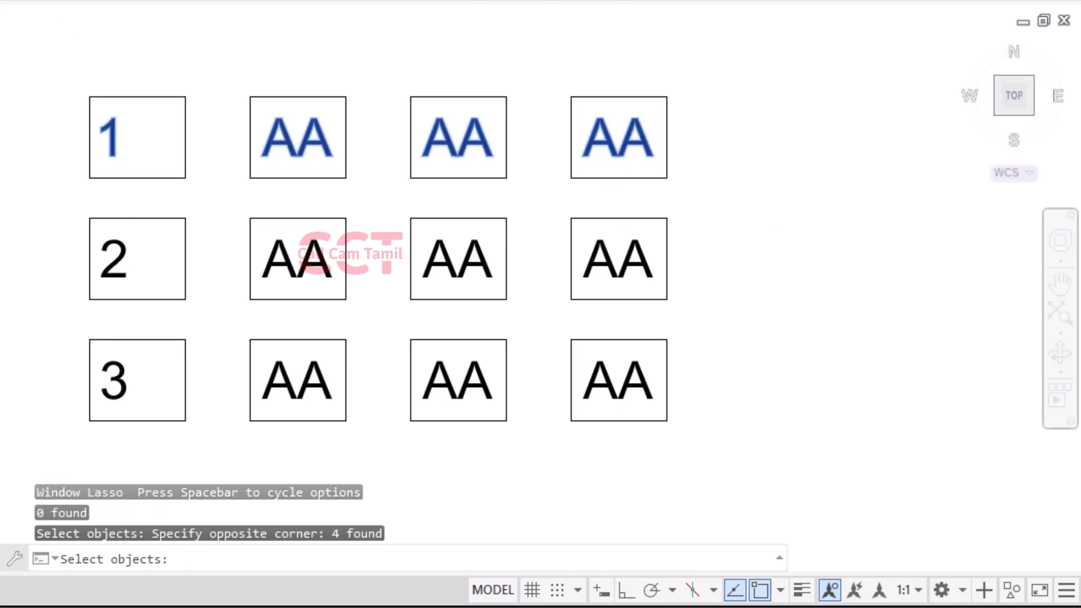
key(Return)
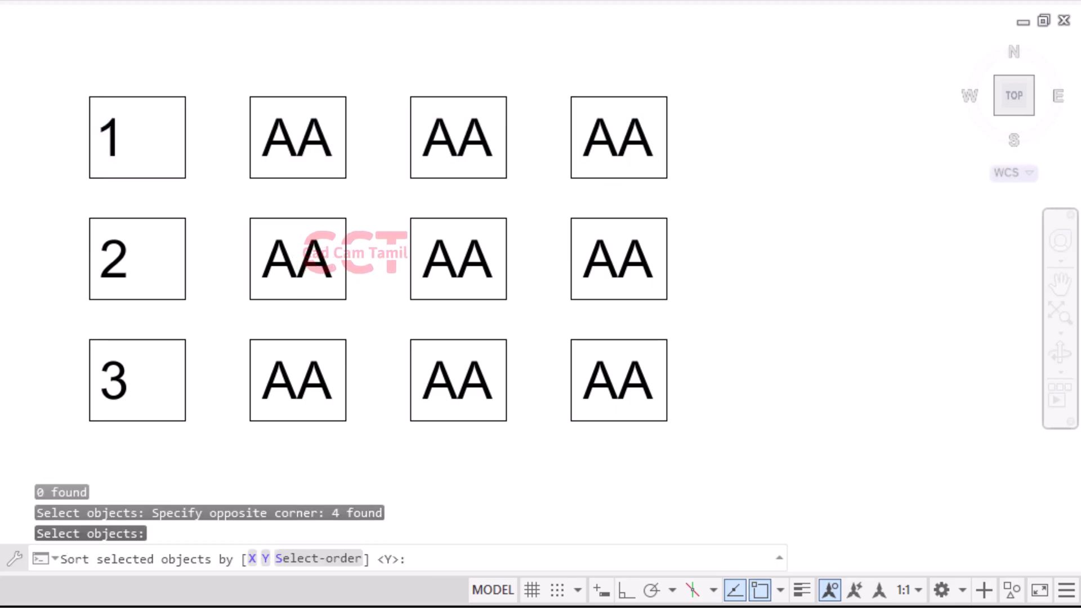
Sort by X, start at 1 with increment 2, and overwrite the top-row texts
text(x)
key(Return)
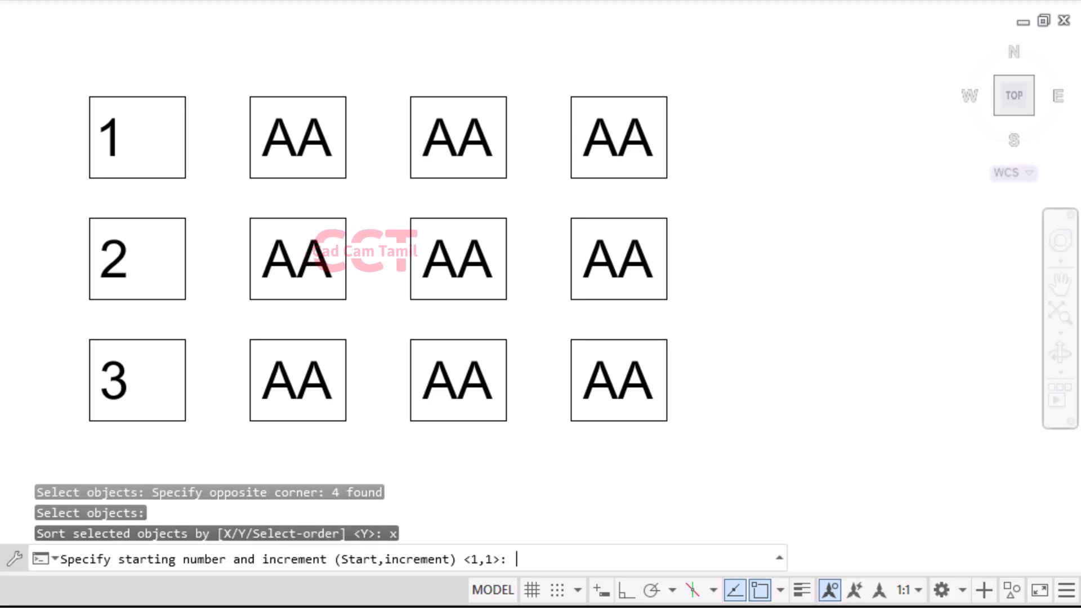
text(1,)
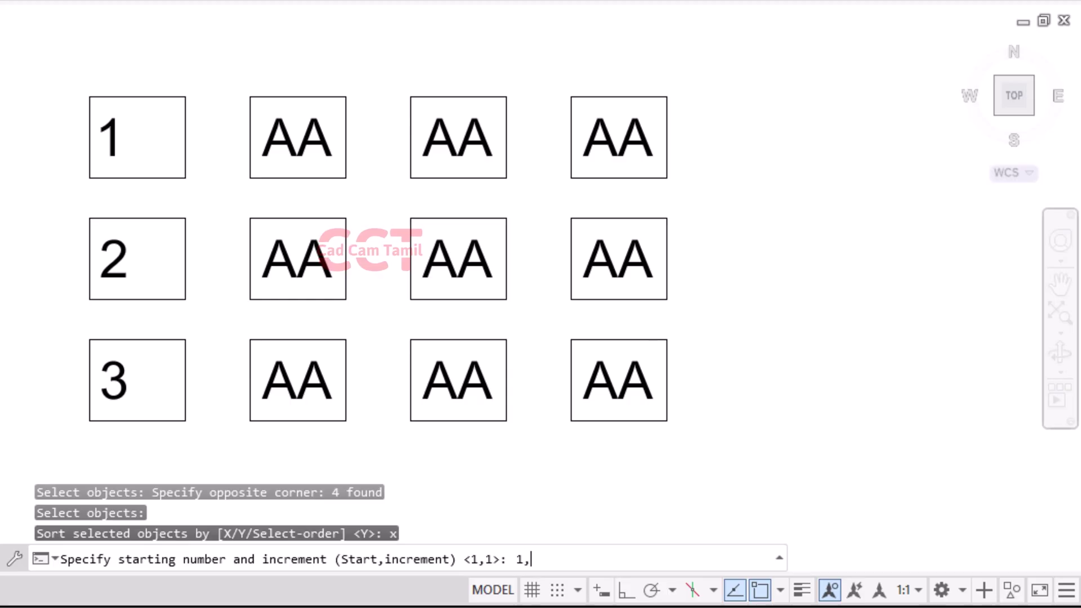
text(2)
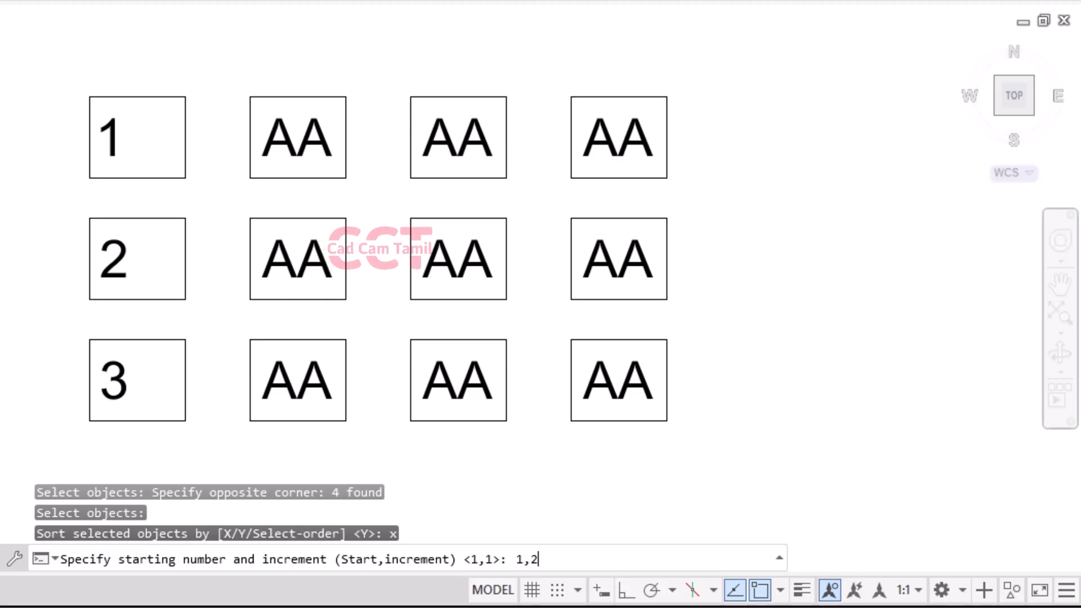
key(Return)
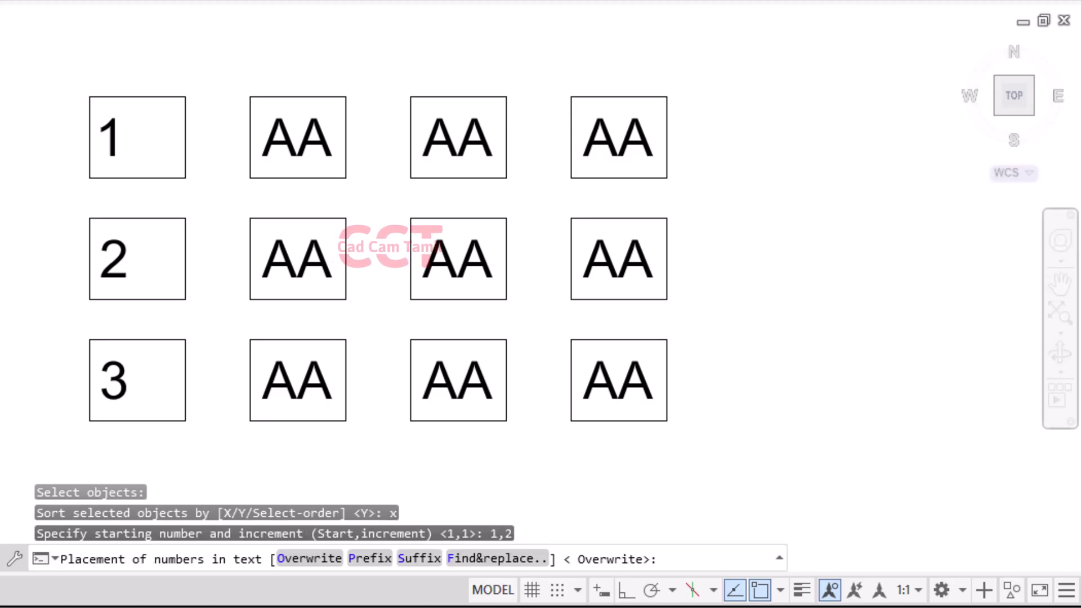
key(Return)
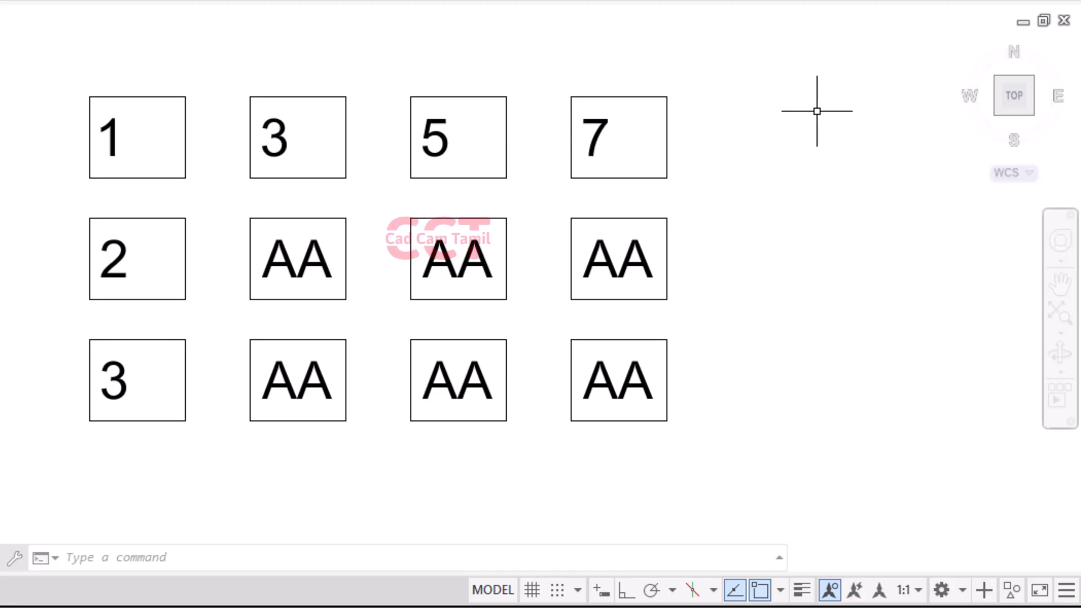
Rerun TCOUNT and pick the six remaining AA texts one at a time, in a chosen order
key(Return)
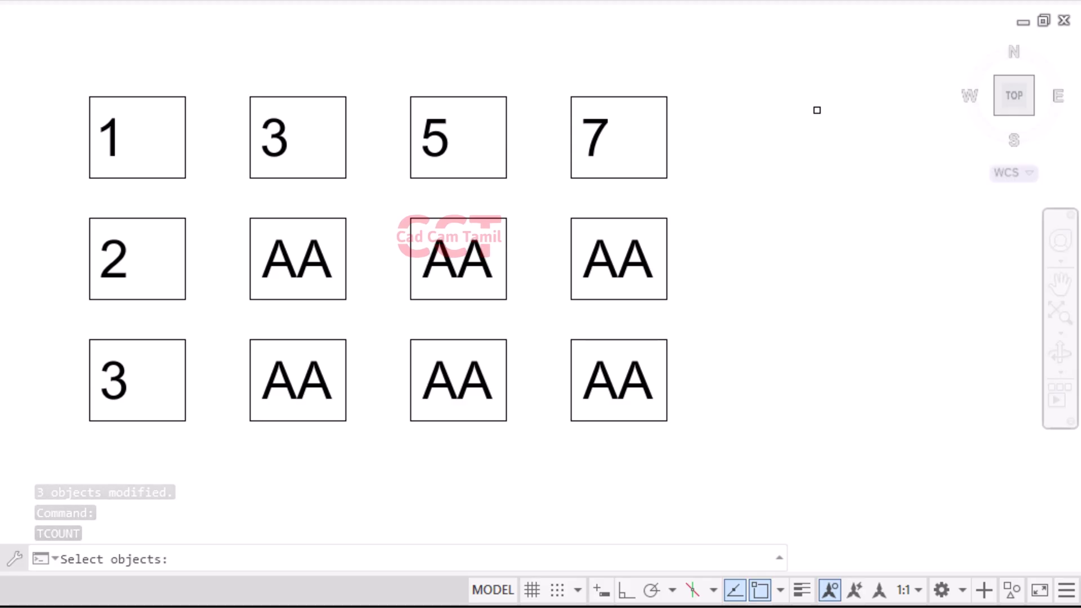
click(600, 381)
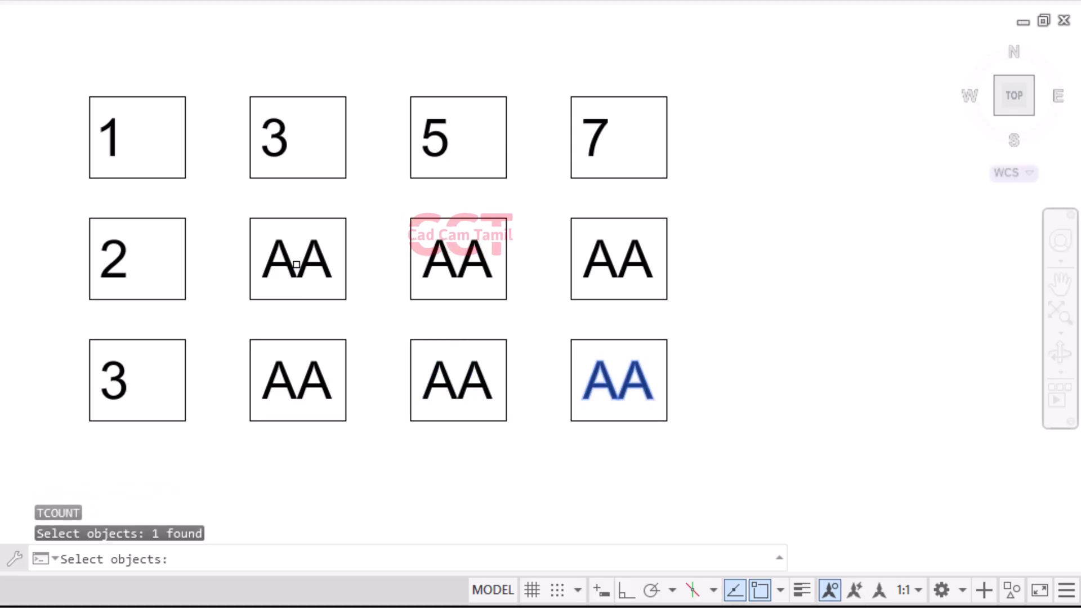
click(296, 264)
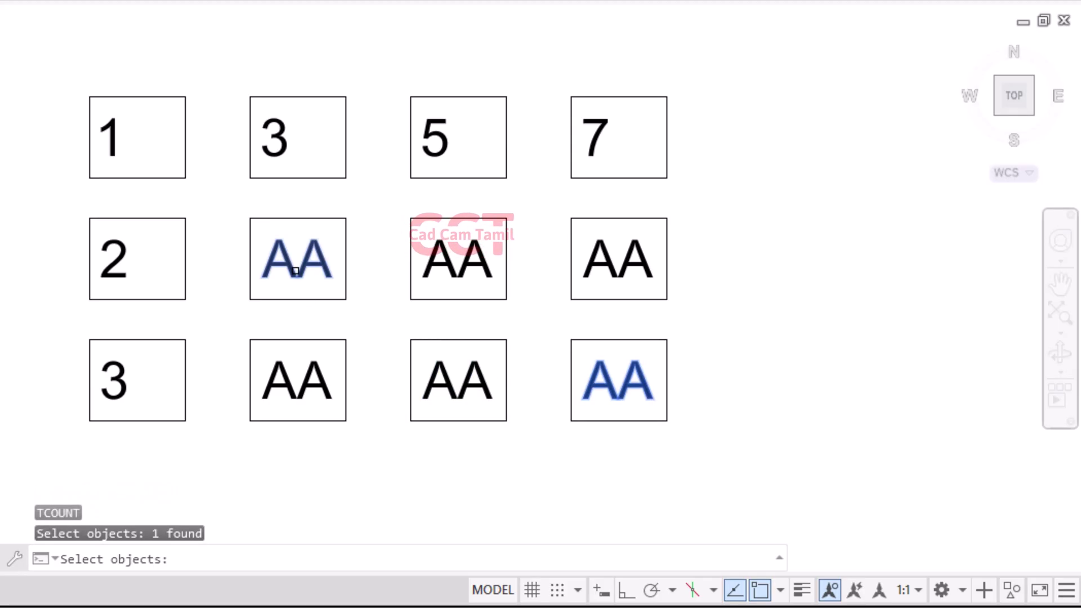
click(605, 260)
click(306, 390)
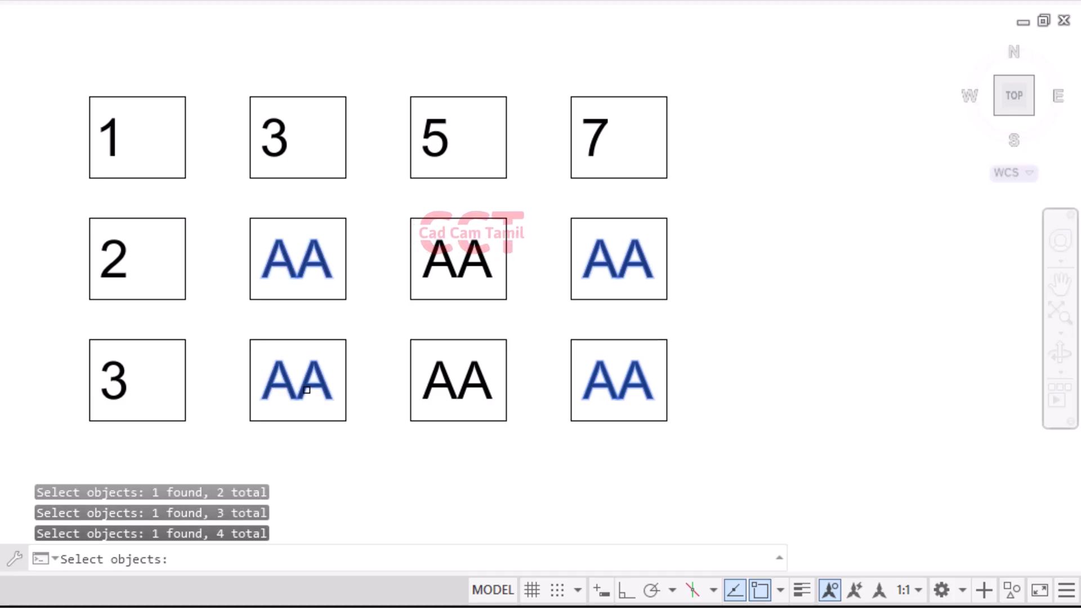
click(455, 275)
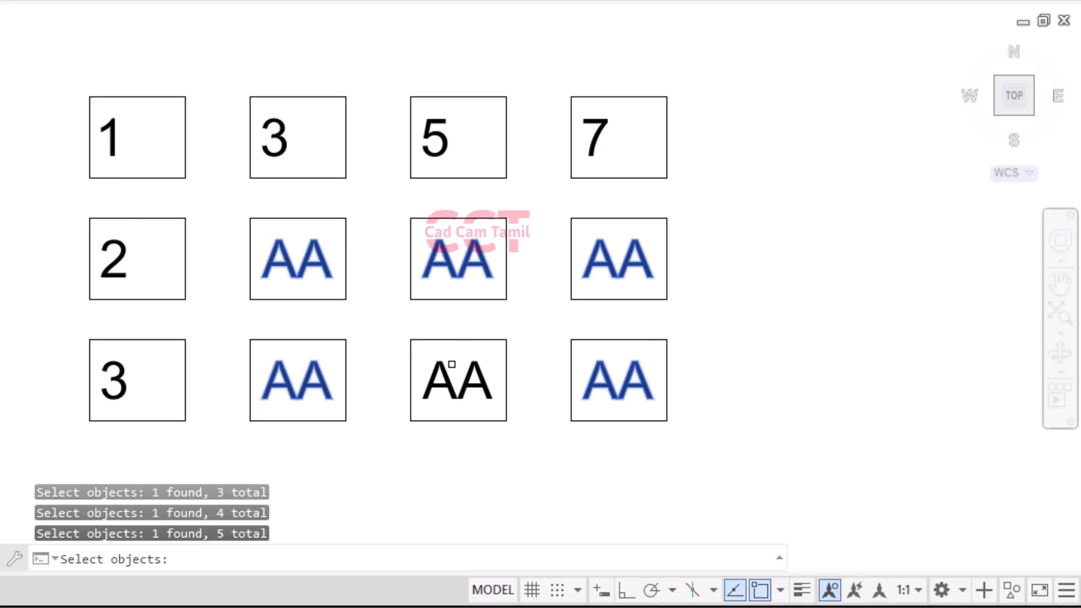
click(451, 364)
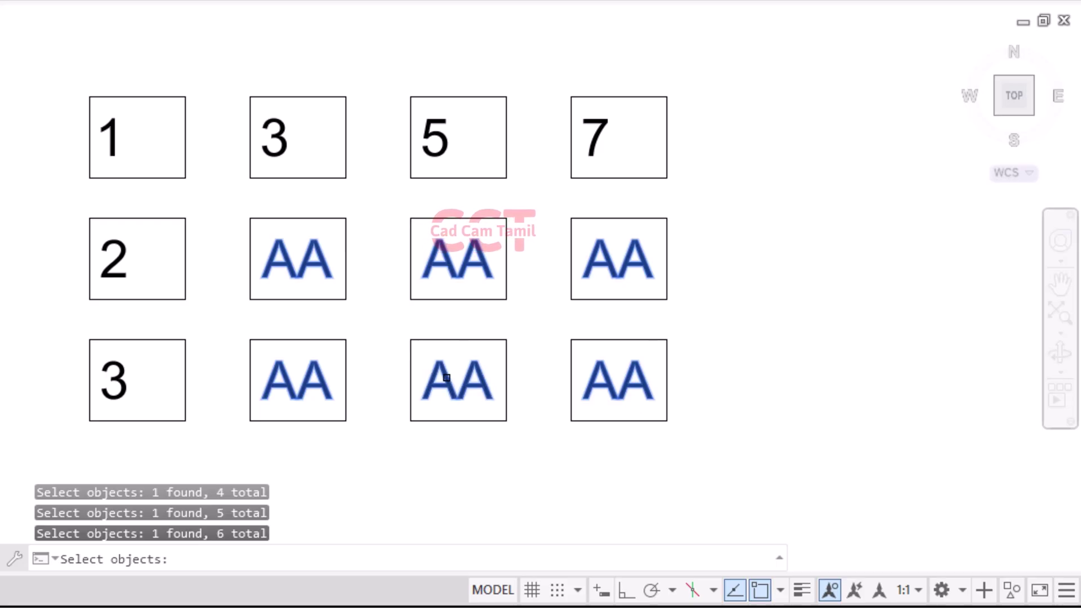
key(Return)
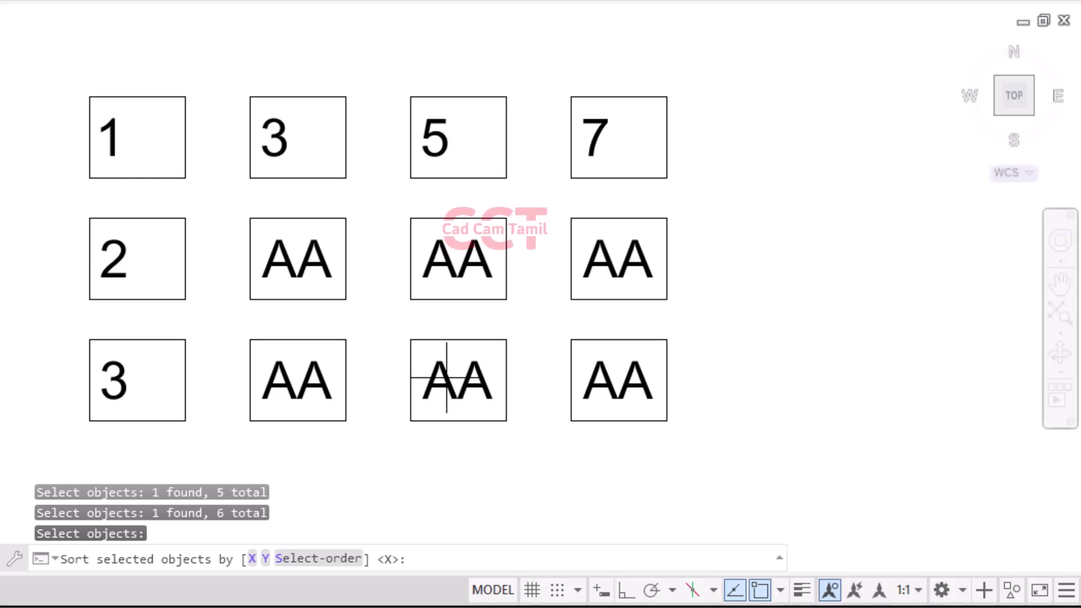
Number them in Select-order from 1 by 10, overwriting the AA texts
text(s)
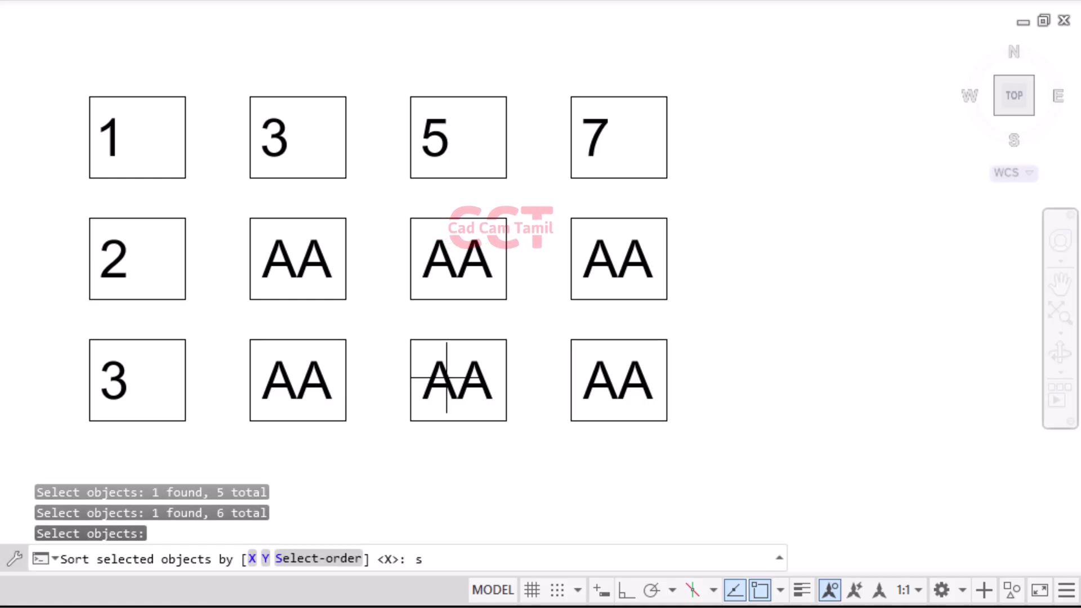
key(Return)
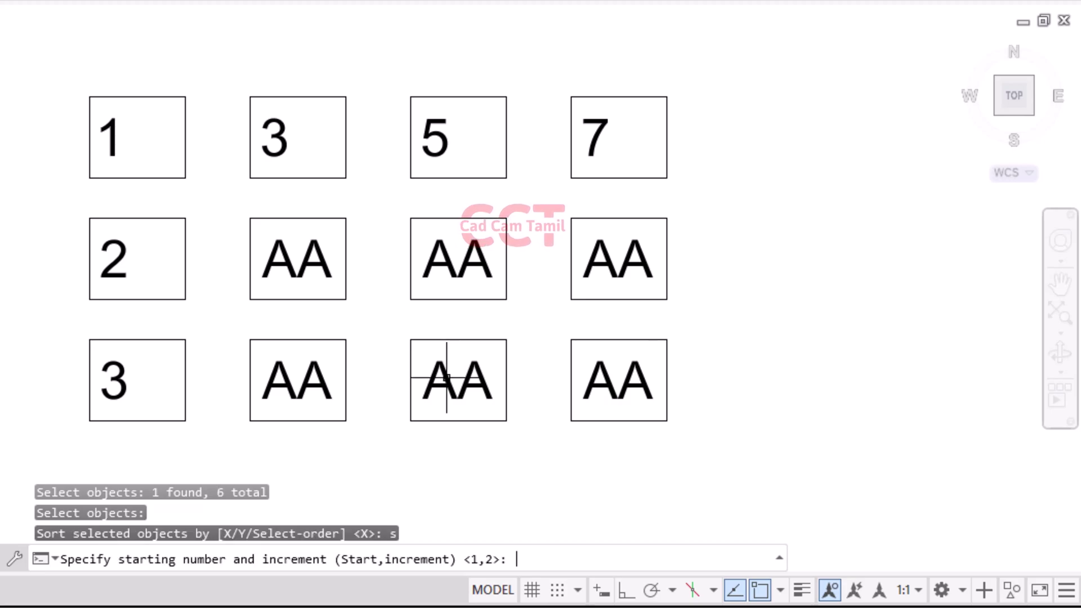
text(1,1)
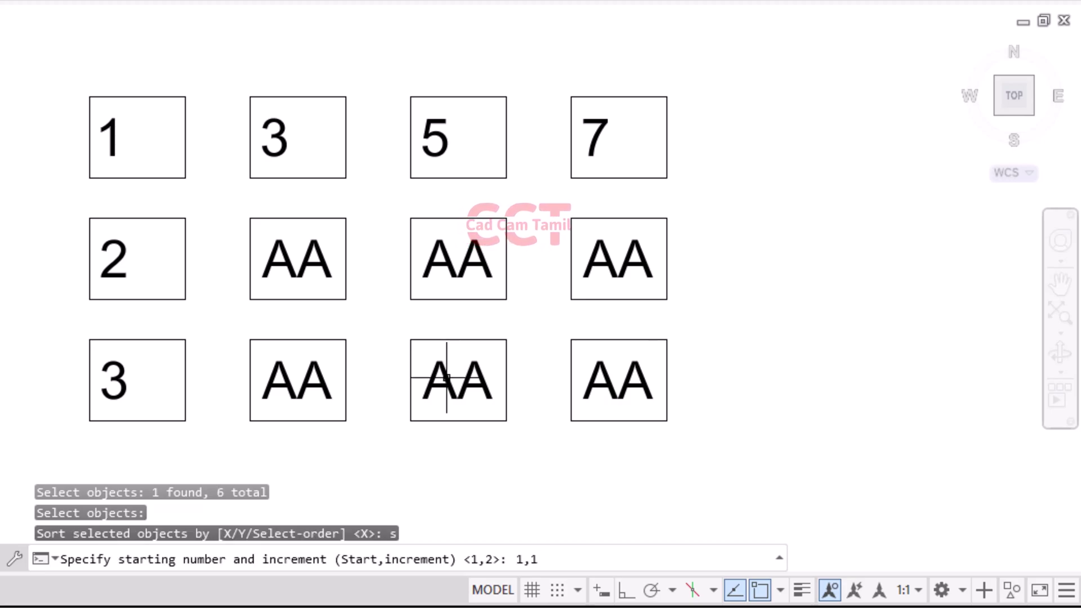
text(0)
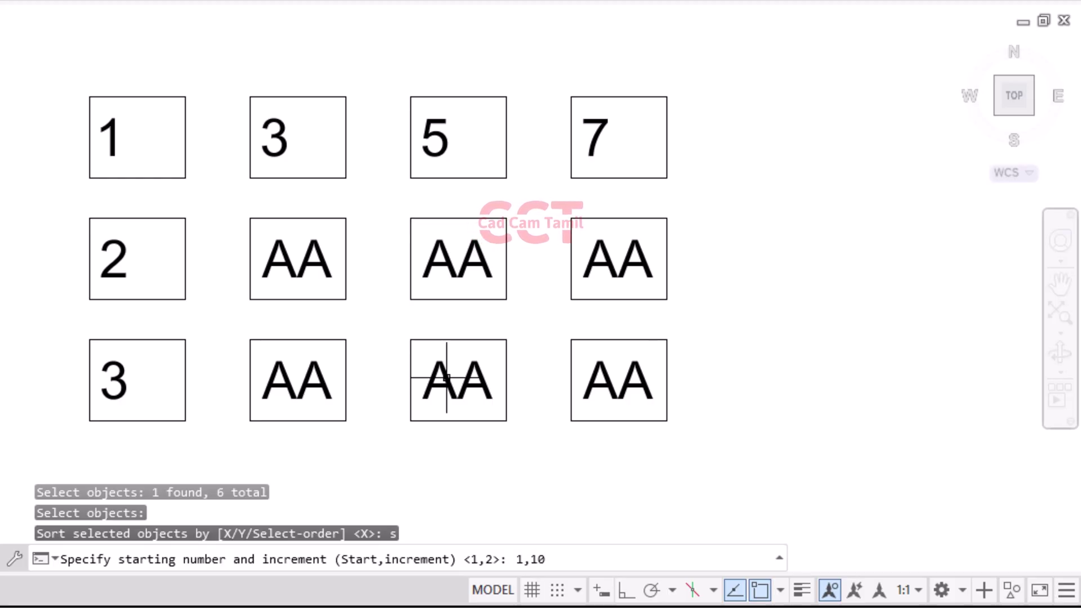
key(Return)
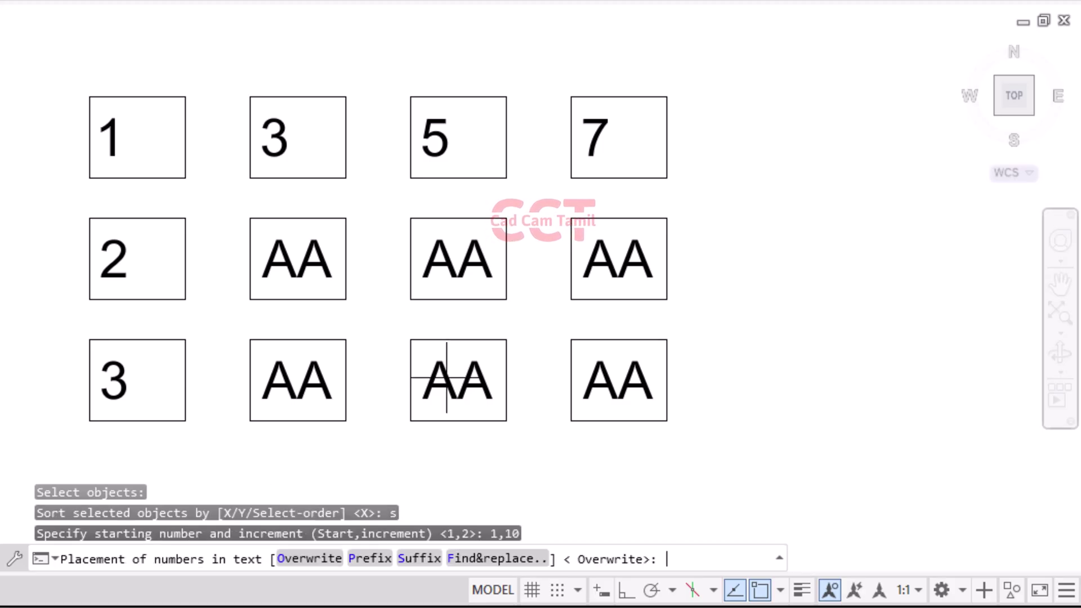
key(Return)
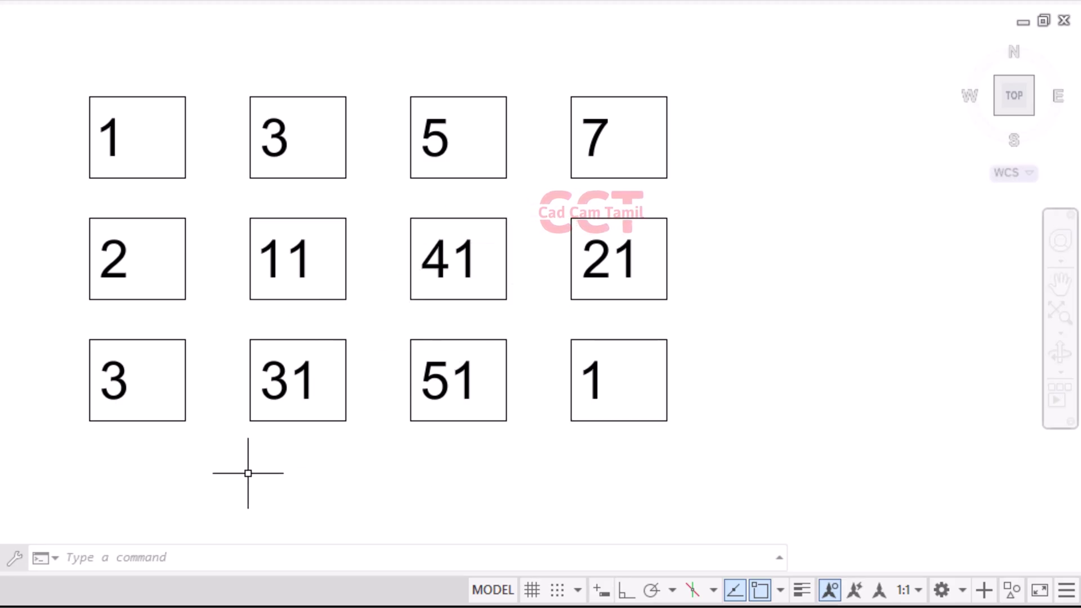
Window-select all twelve texts and overwrite them 1–12, sorted by X, increment 1
click(44, 65)
click(799, 470)
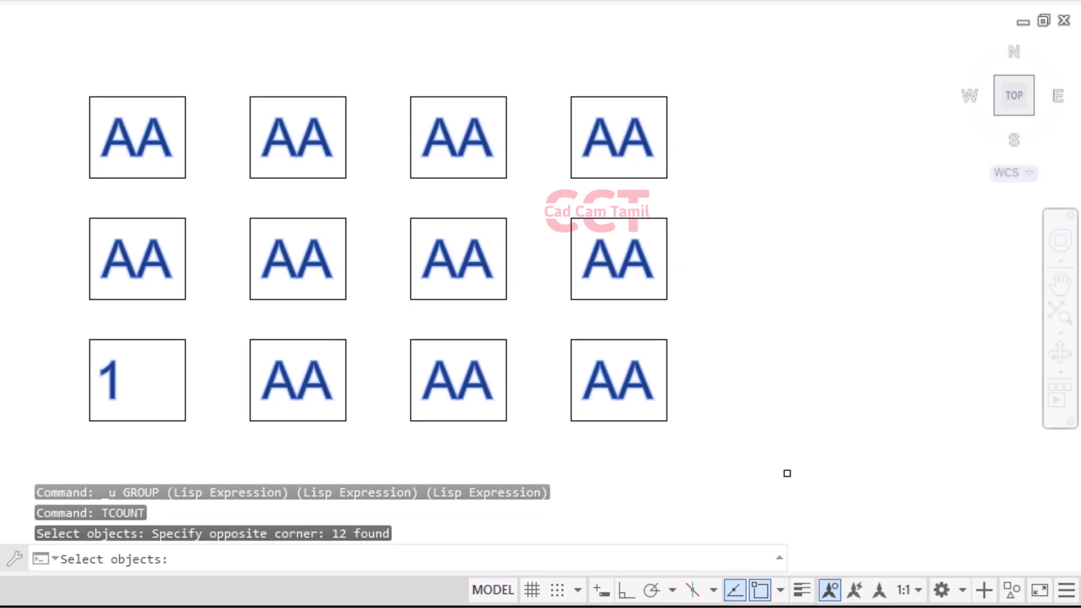
key(Return)
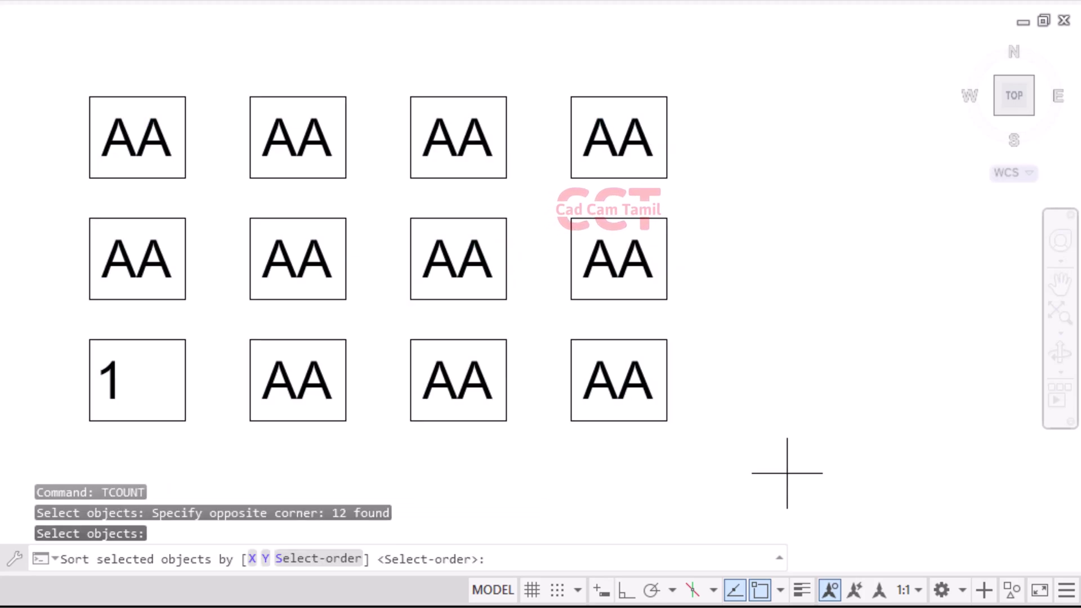
text(x)
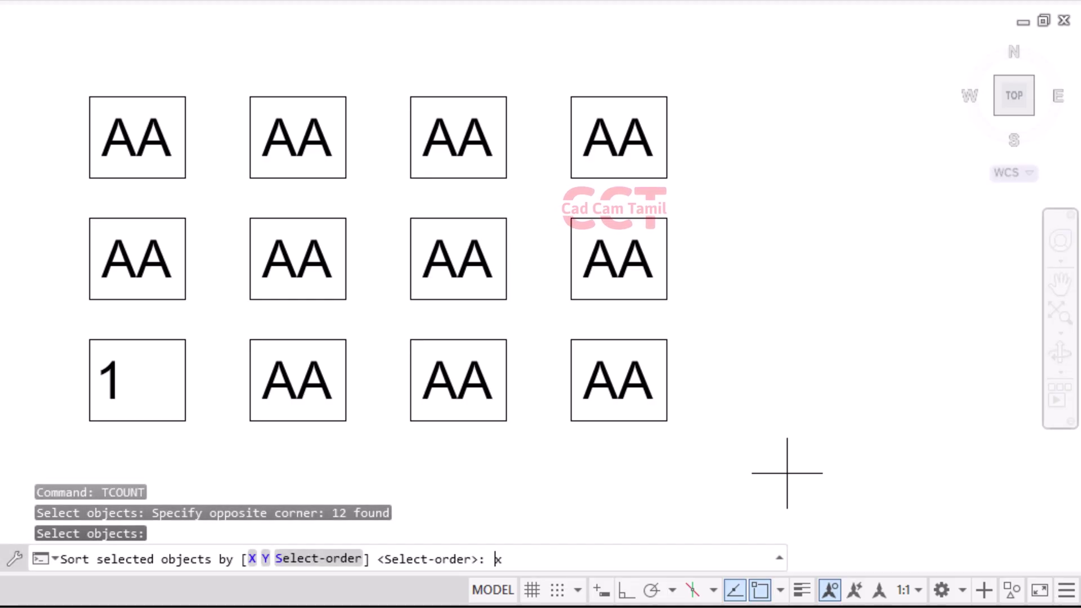
key(Return)
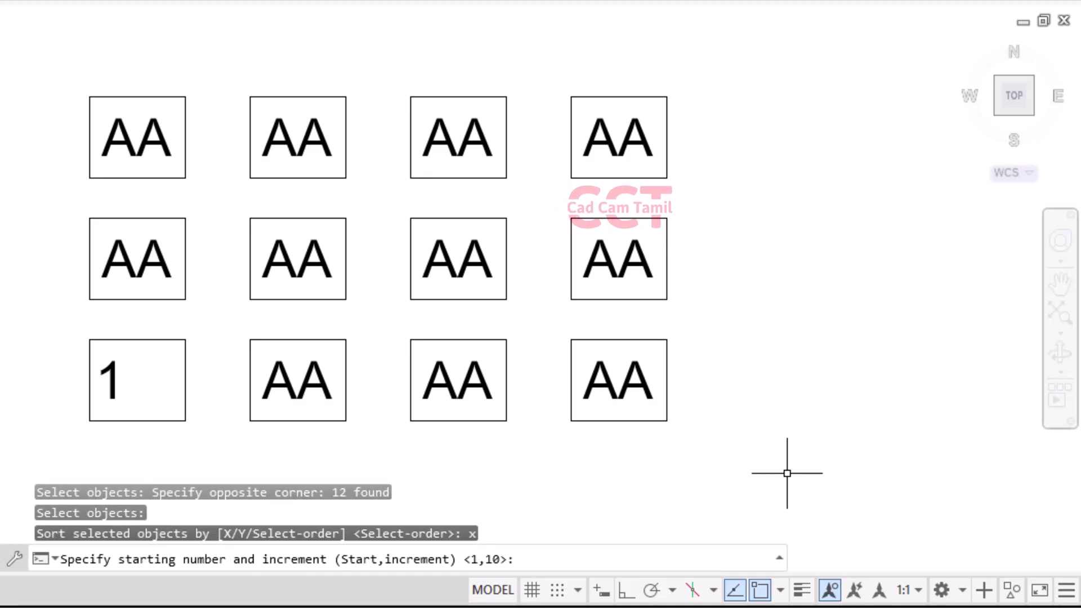
text(1)
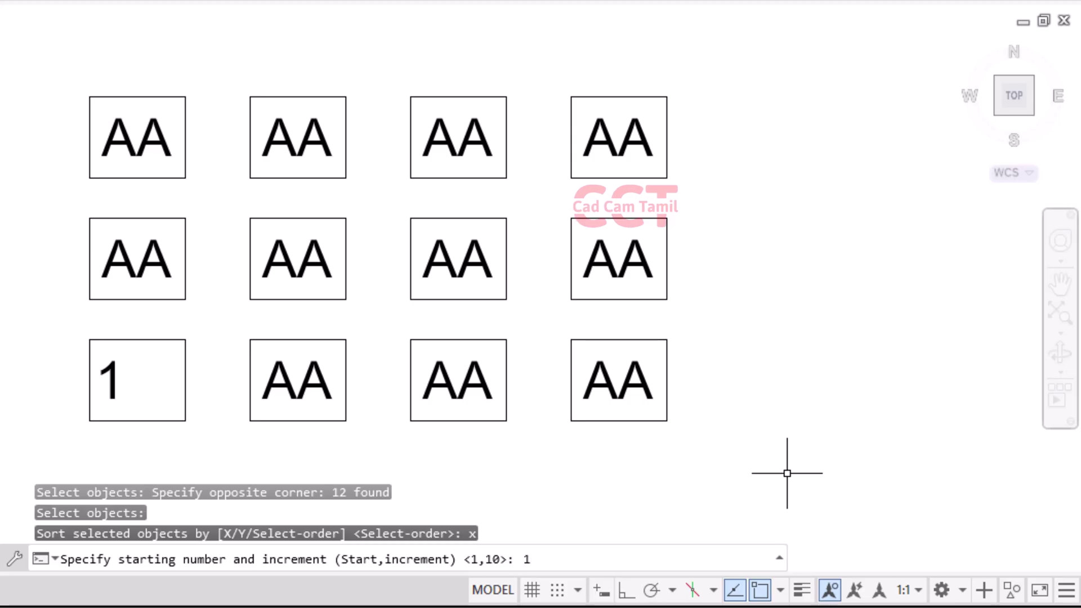
text(,1)
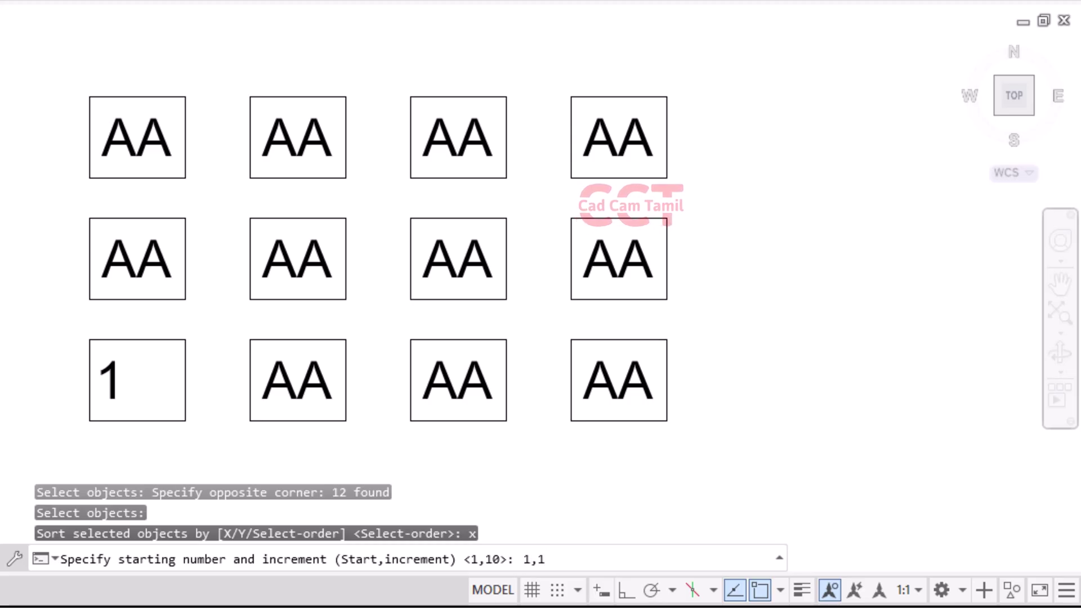
key(Return)
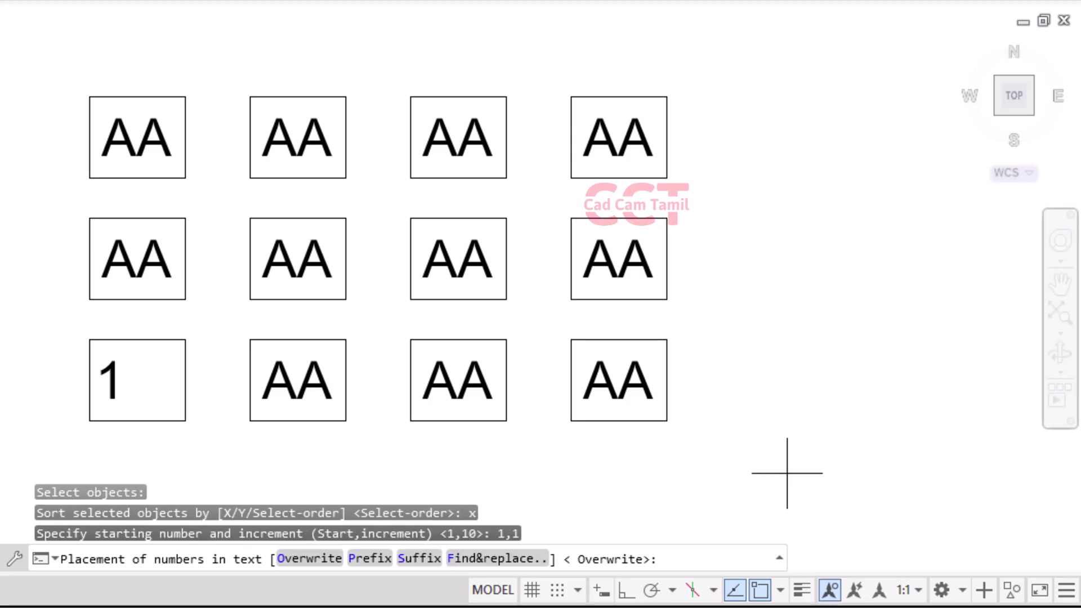
key(Return)
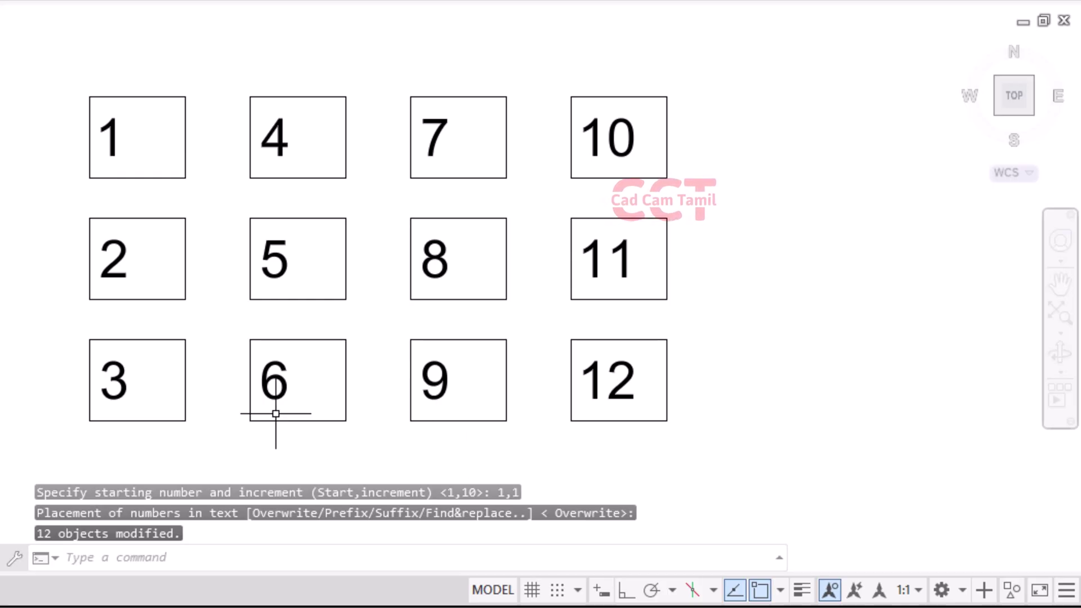
key(Escape)
scroll(12, 304, down, 4)
scroll(11, 298, down, 5)
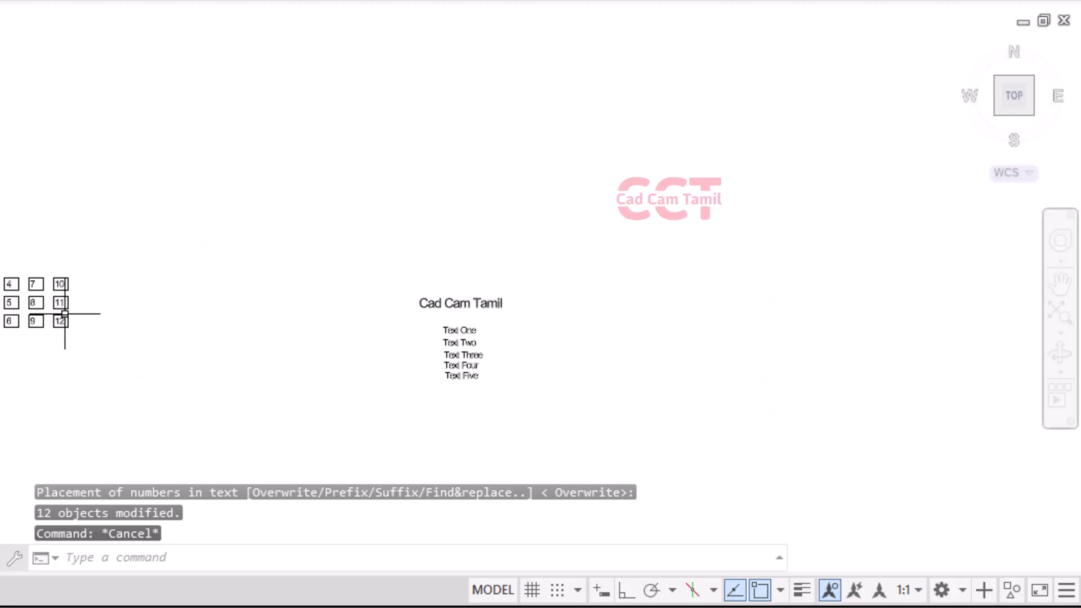
scroll(684, 464, up, 4)
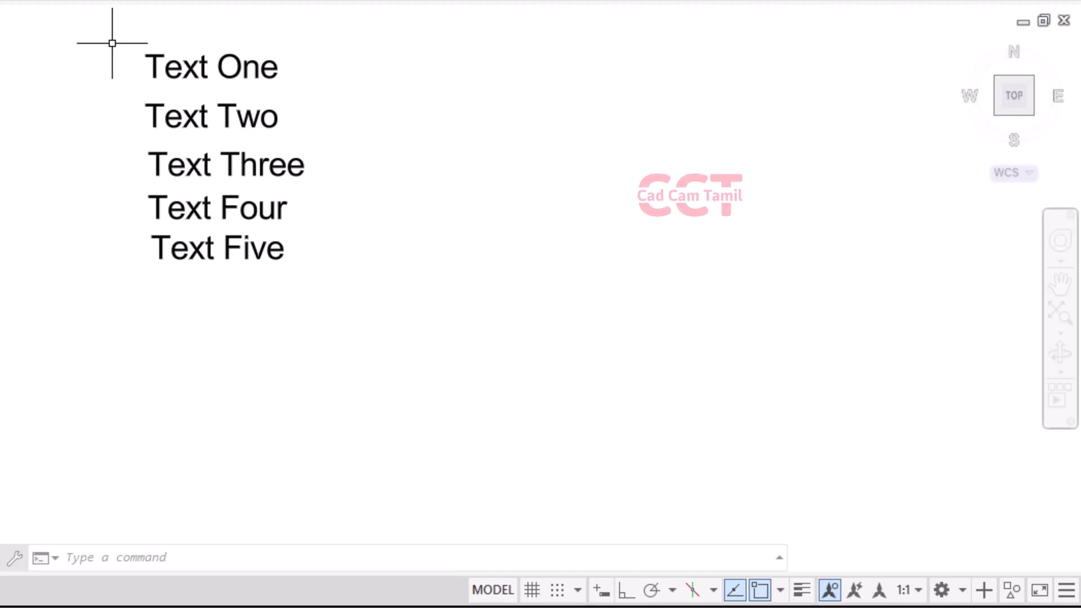
text(tc)
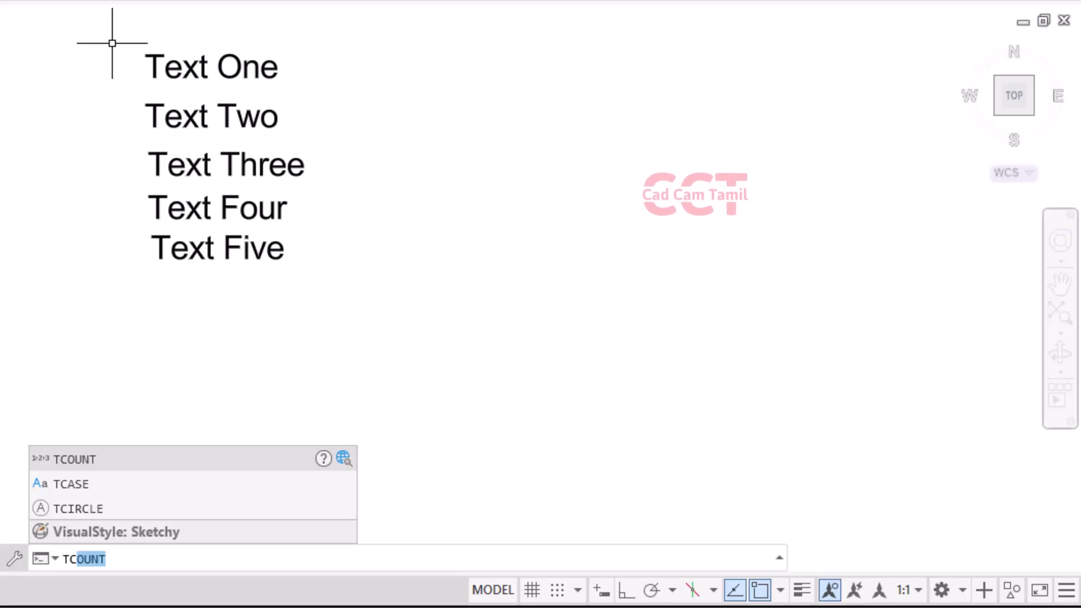
key(Return)
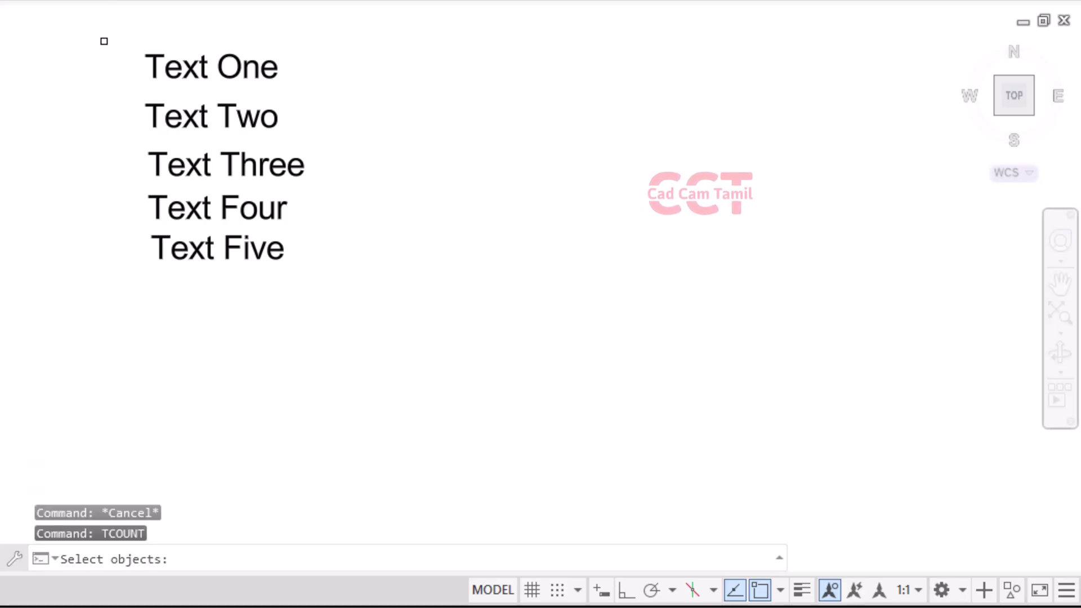
click(122, 37)
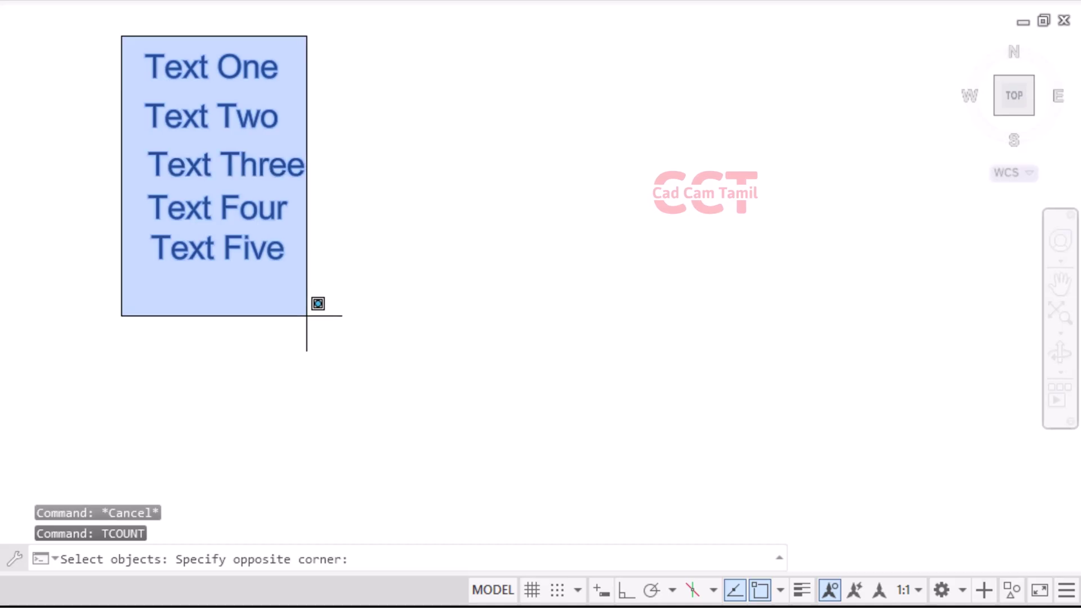
click(387, 334)
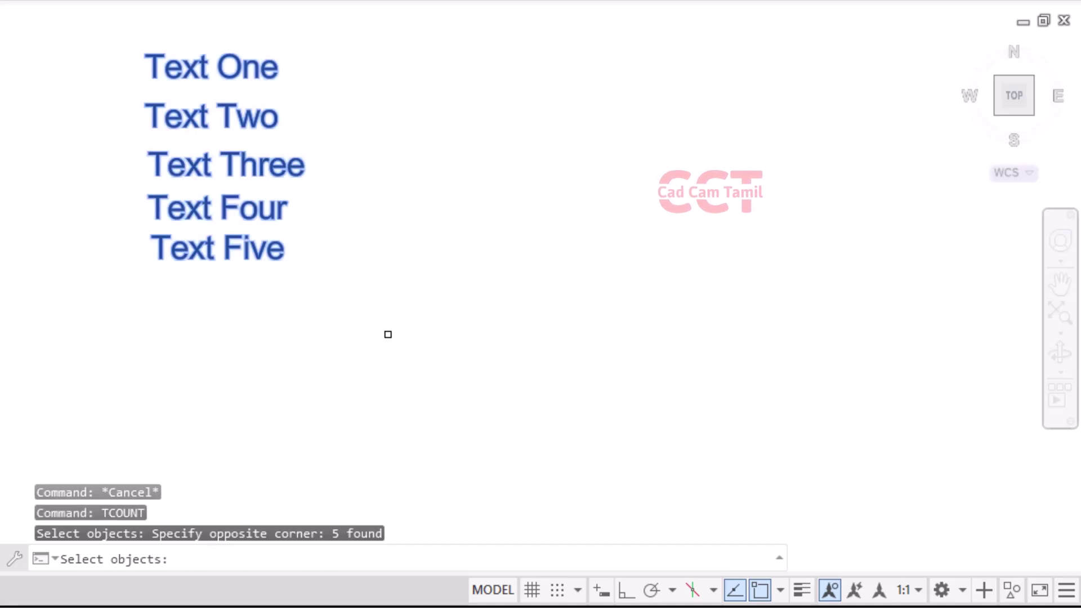
key(Return)
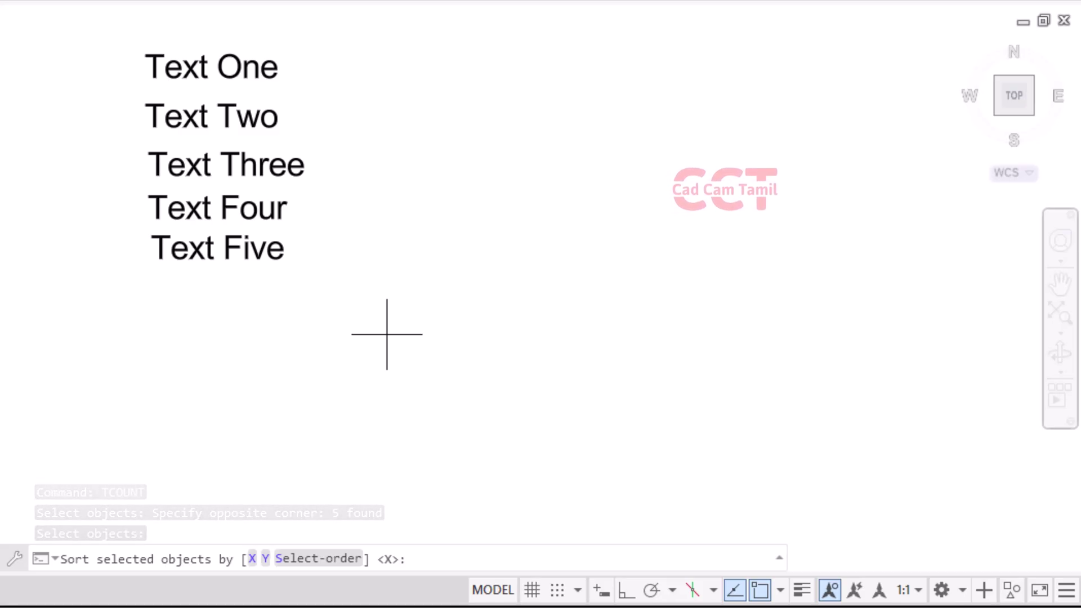
text(s)
key(Return)
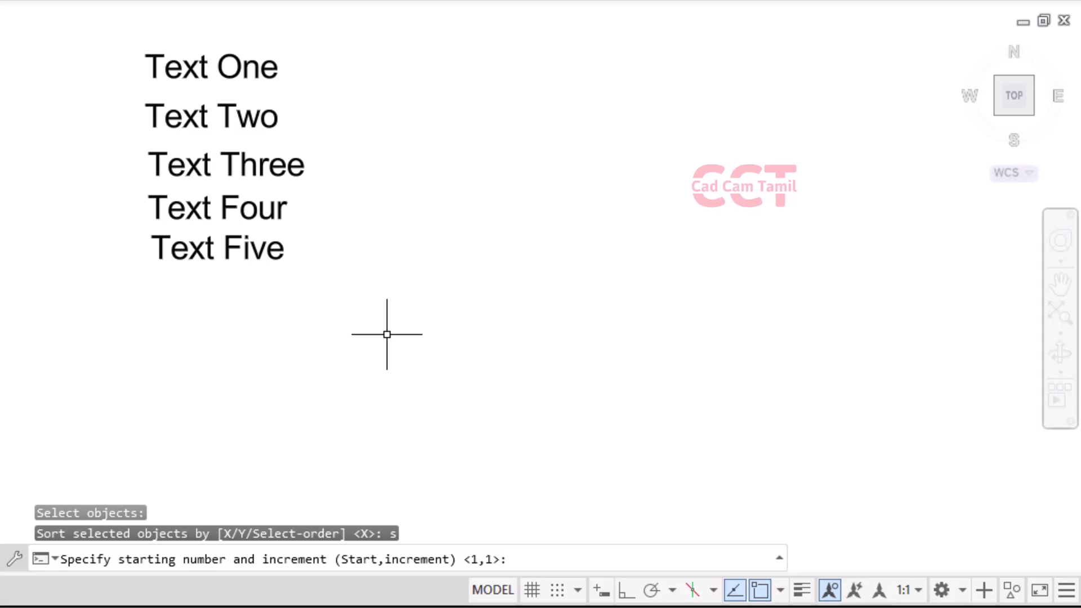
key(Return)
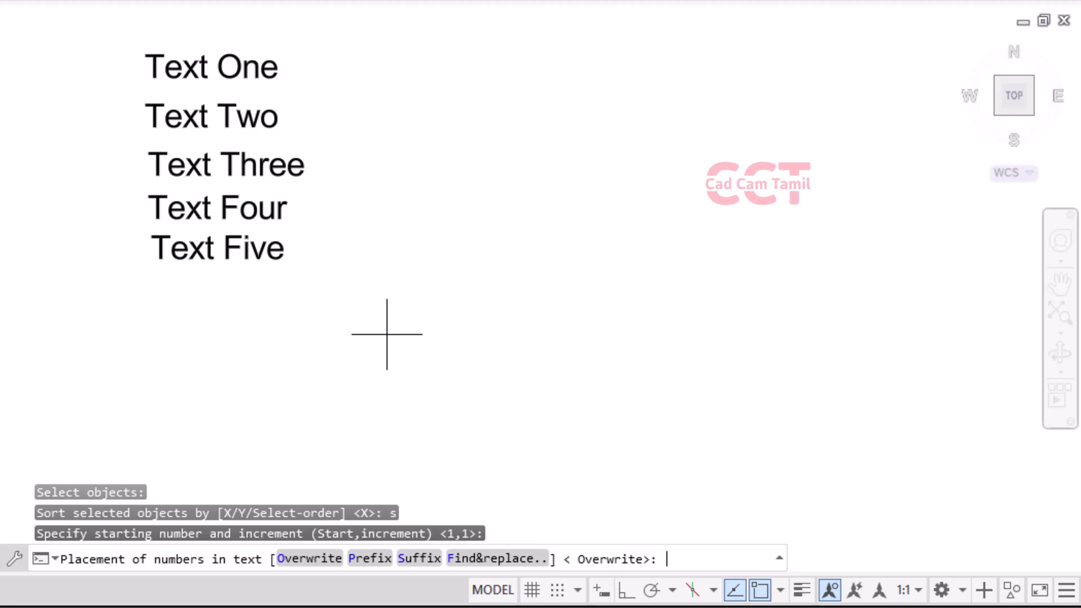
text(p)
key(Return)
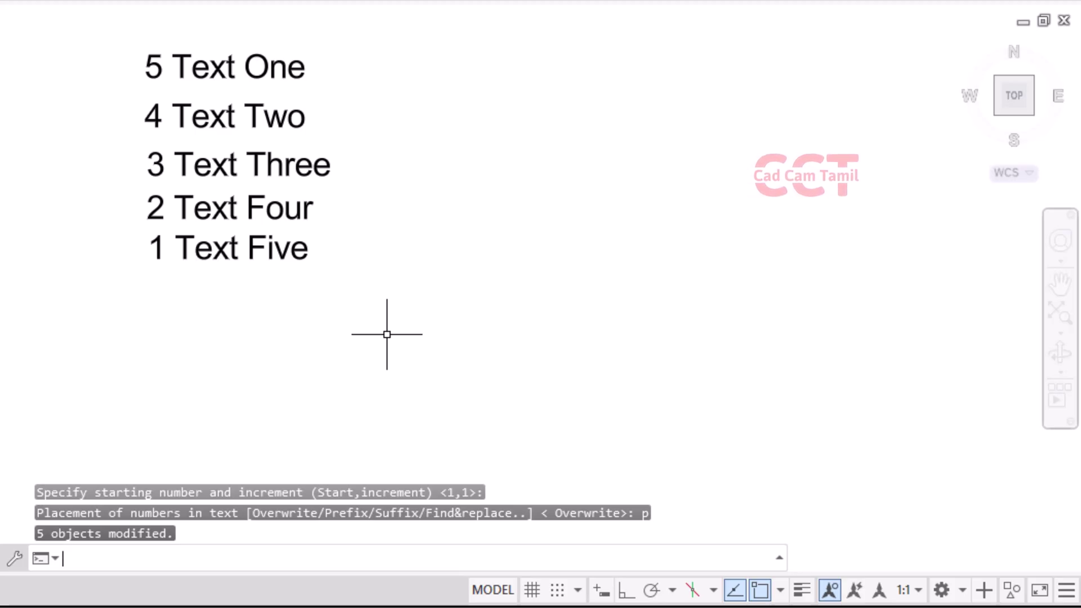
key(ctrl+z)
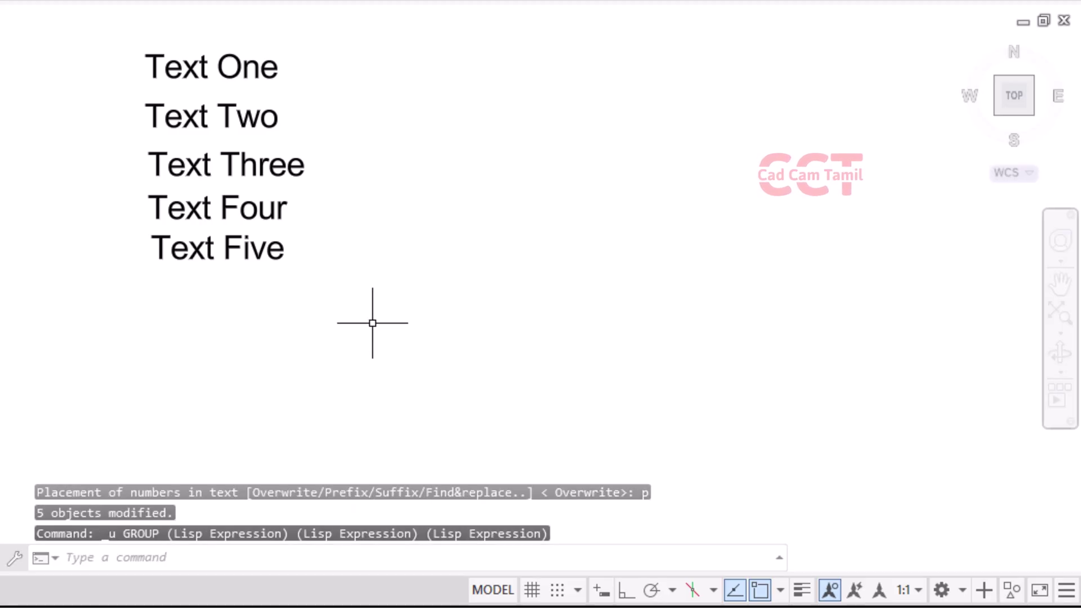
Use TCOUNT to add suffix numbers 1–5 to the five text lines, sorted by Y with increment 1
text(tcount)
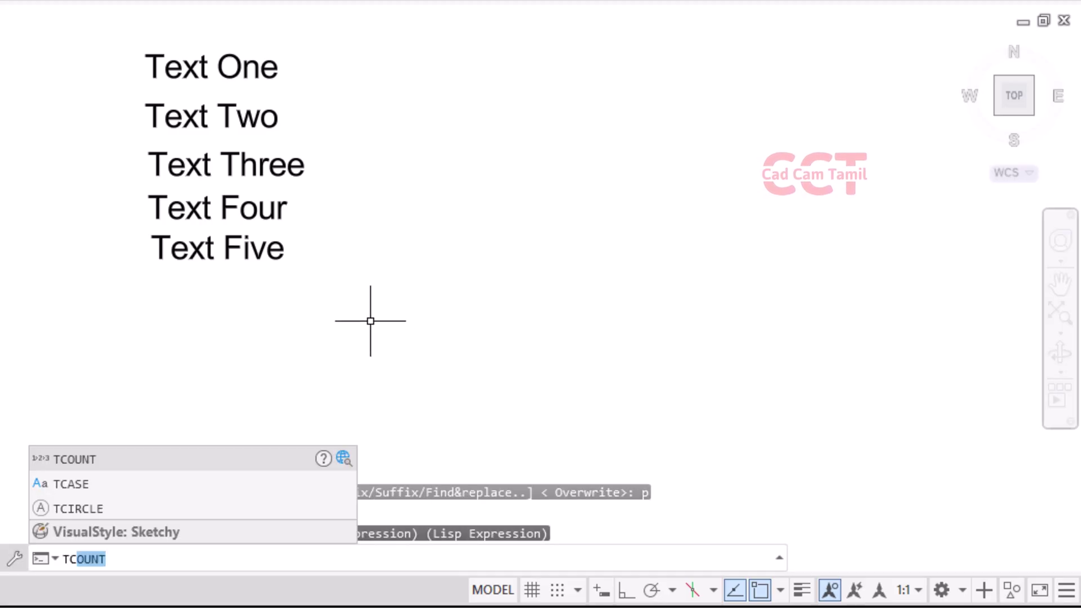
key(Return)
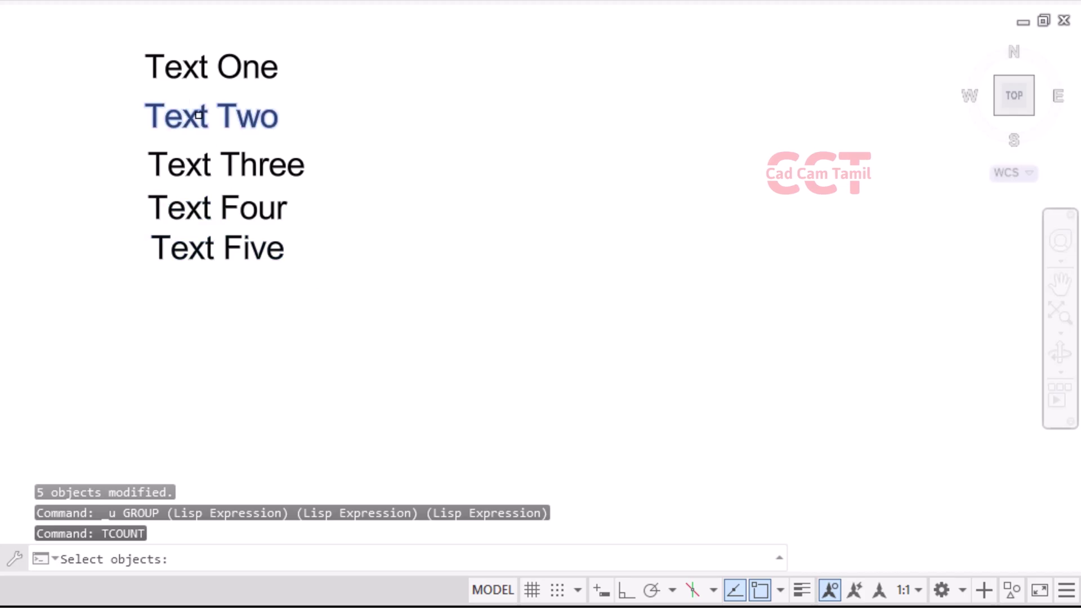
click(104, 32)
click(407, 364)
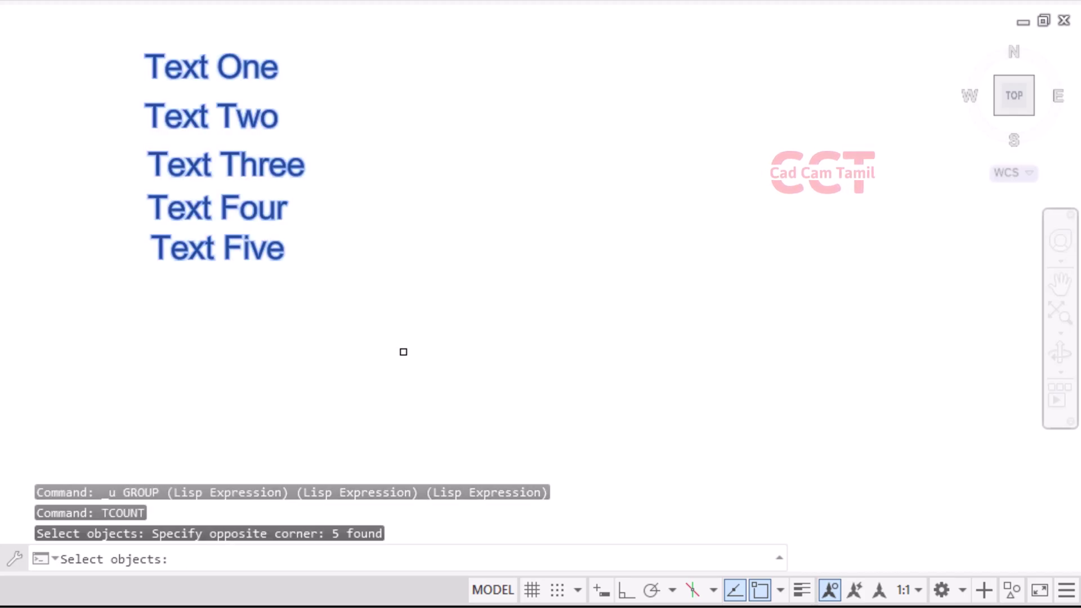
key(Return)
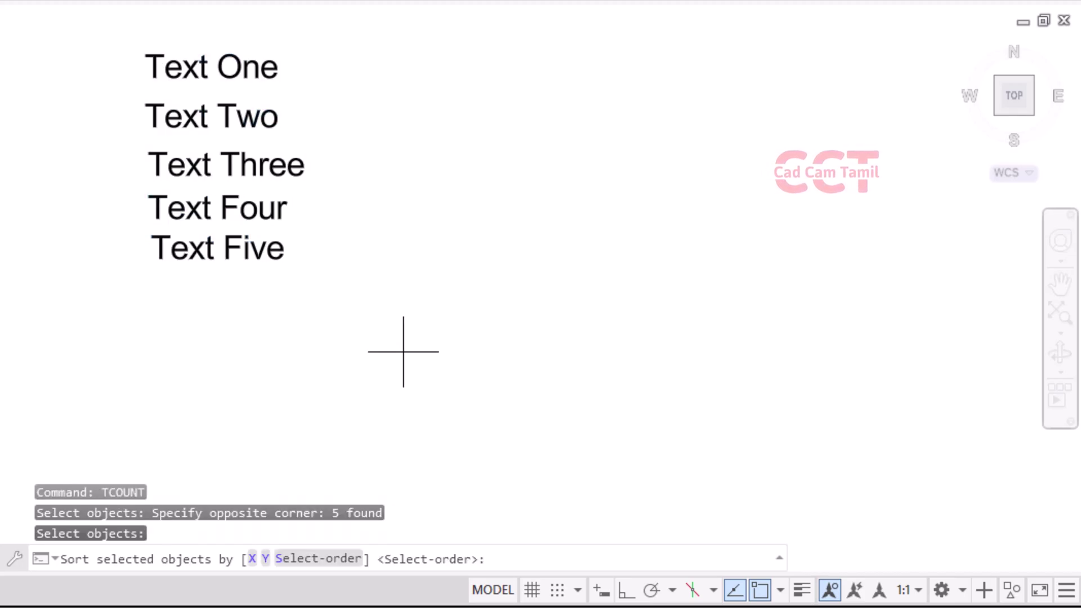
text(y)
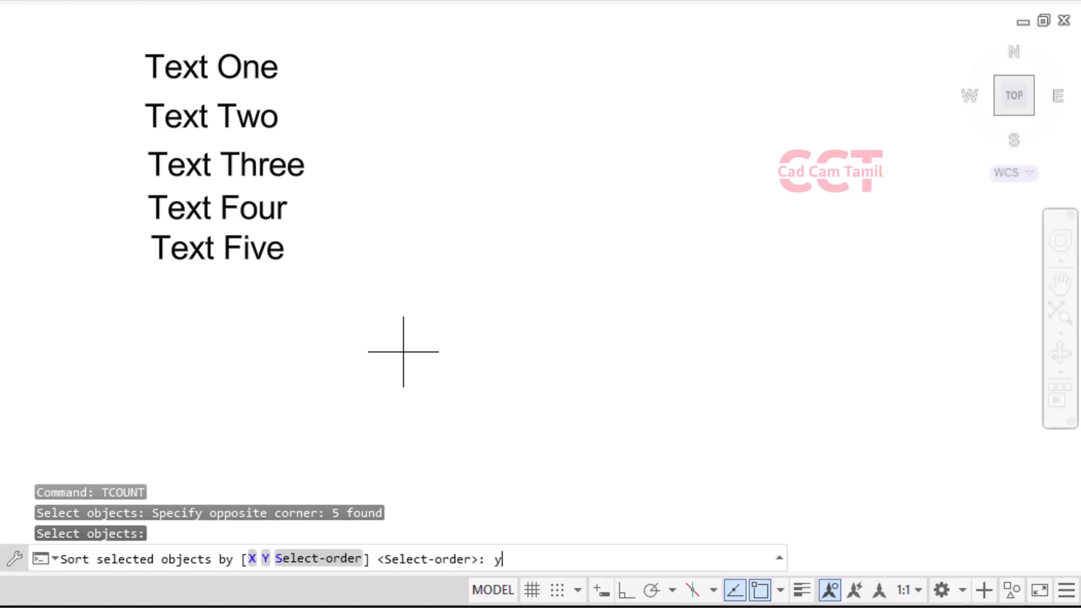
key(Return)
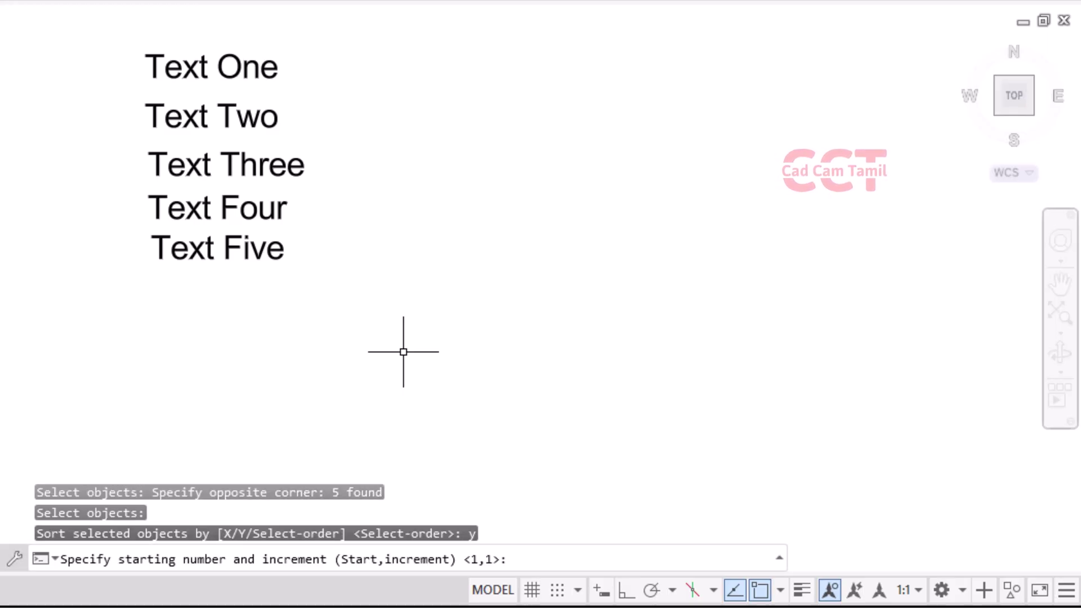
key(Return)
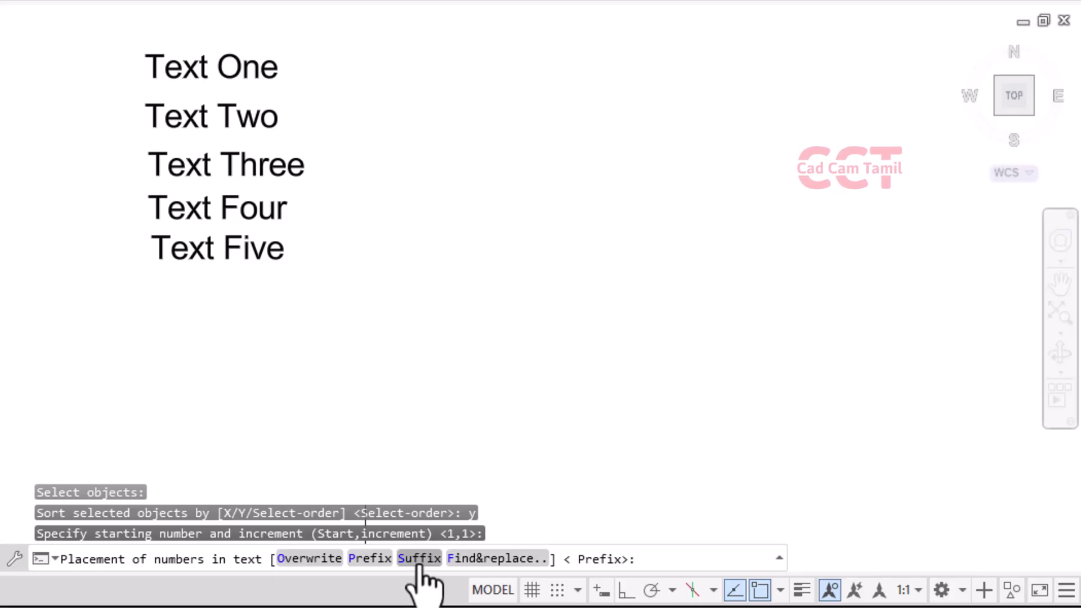
click(419, 560)
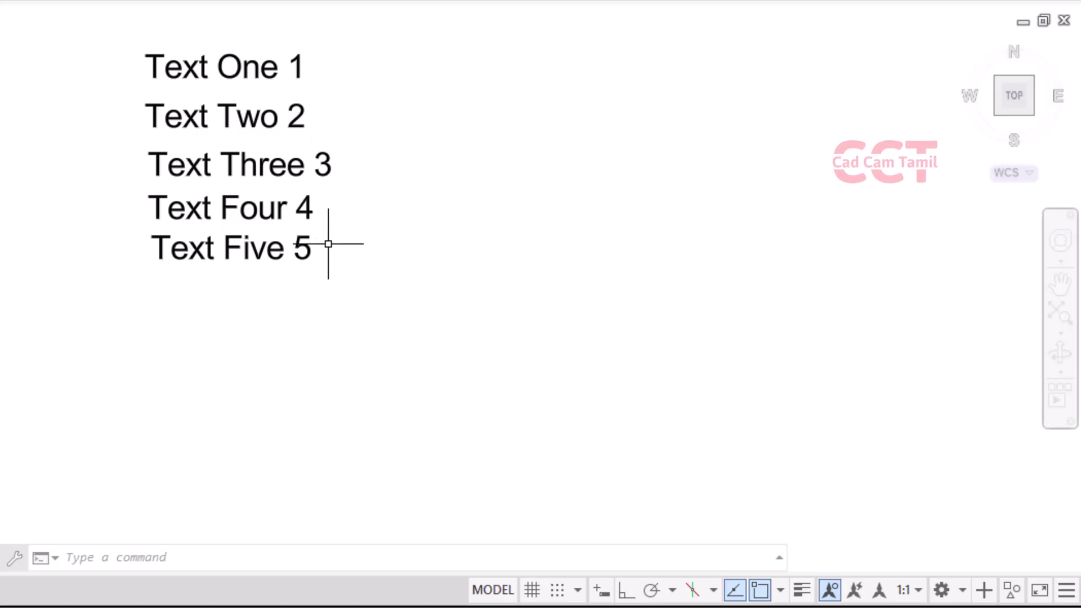
Check the numbered lines, then turn Clean Screen off with Ctrl+0 to restore the full interface
scroll(335, 239, up, 2)
scroll(259, 158, down, 4)
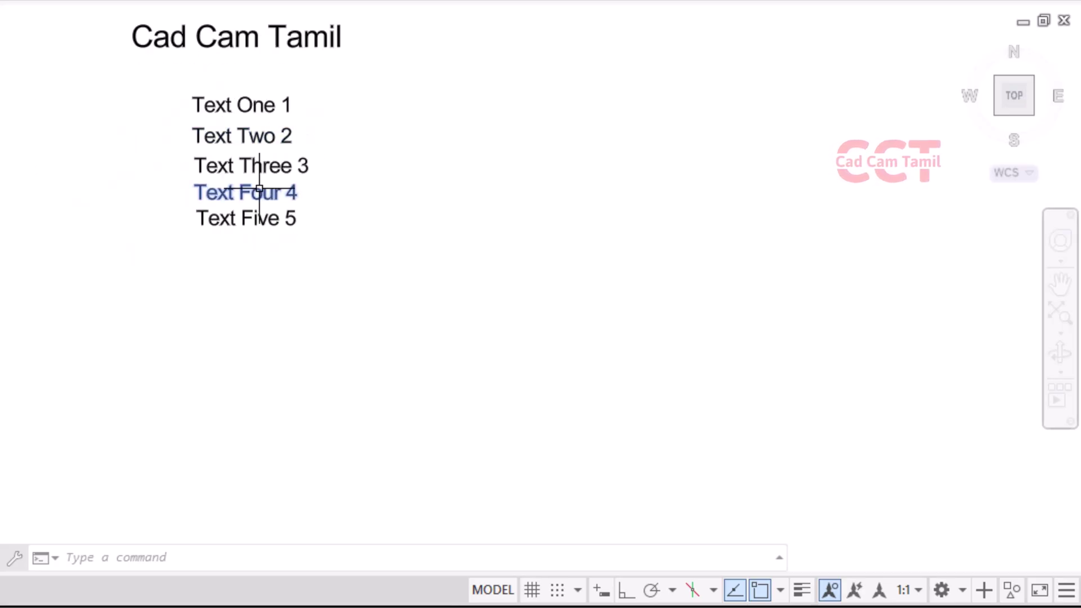
scroll(260, 180, down, 2)
scroll(222, 67, up, 6)
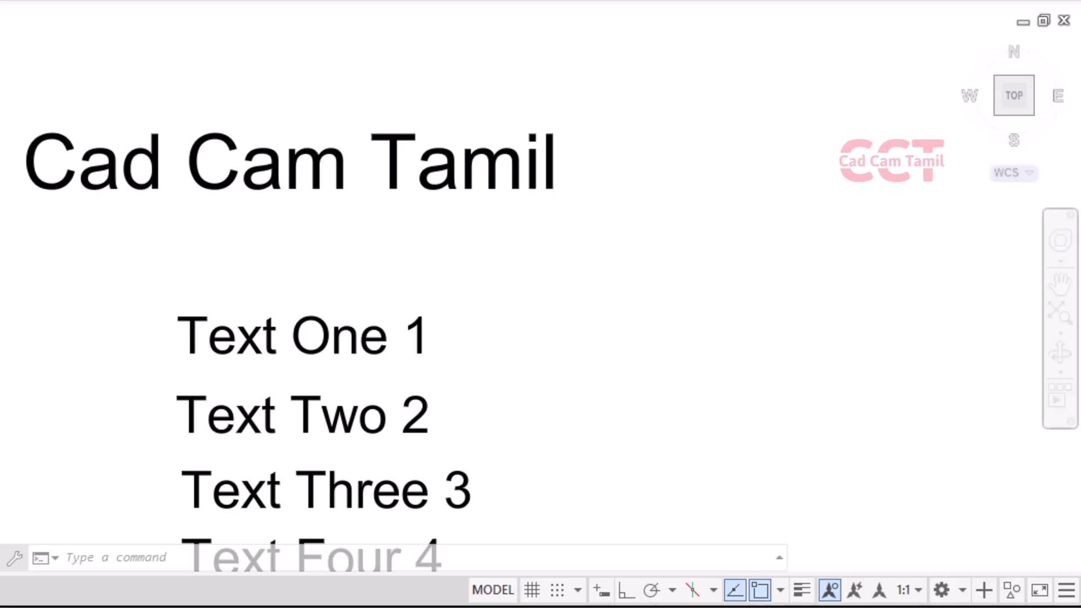
scroll(222, 67, up, 2)
scroll(225, 73, up, 2)
key(ctrl+0)
scroll(419, 194, down, 2)
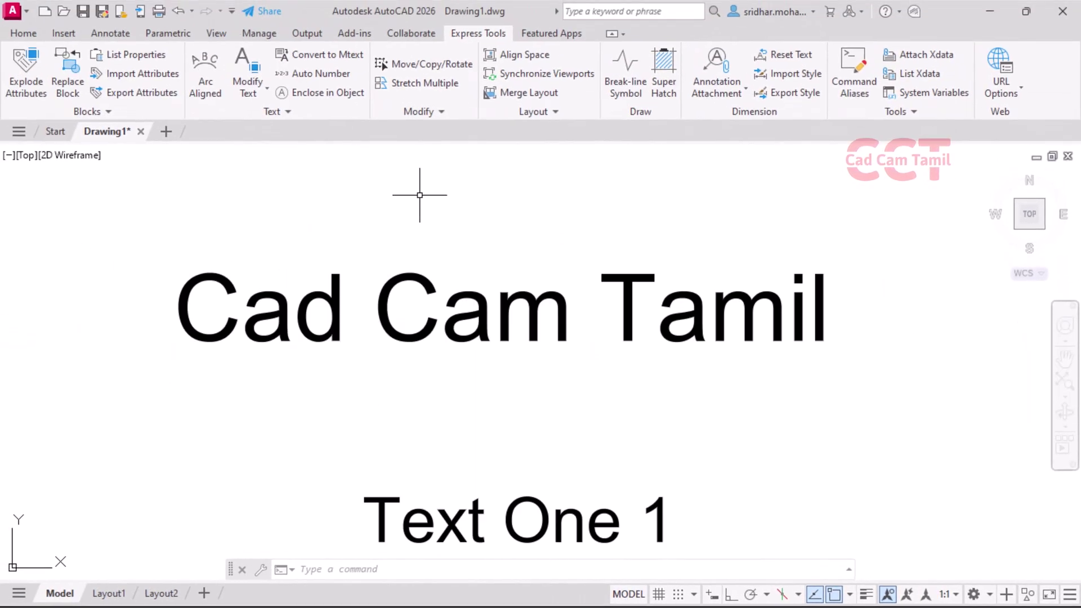
text(TCOUNT)
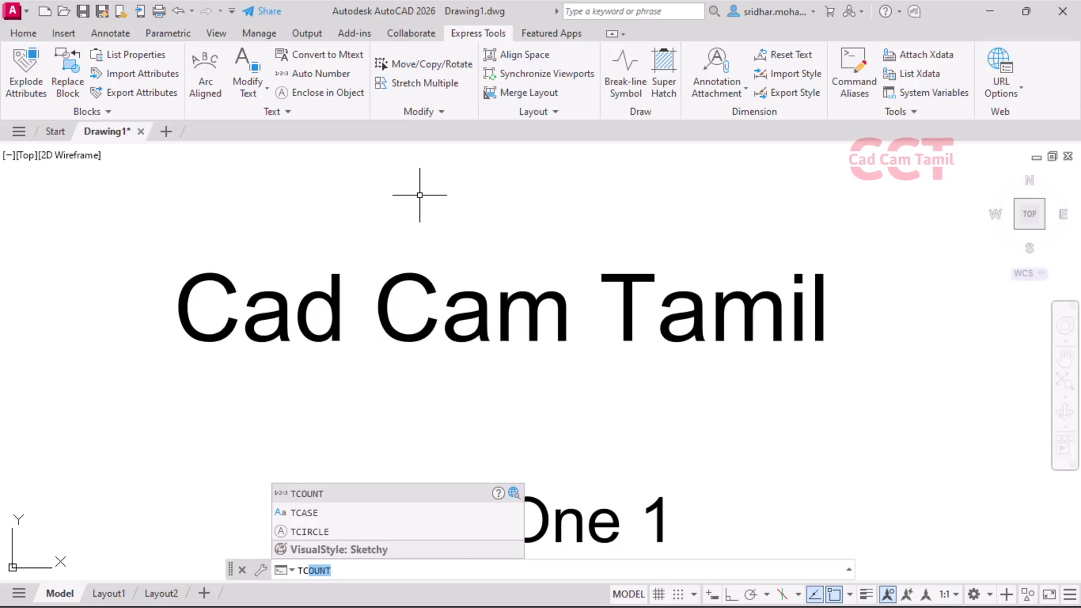
TCOUNT the Cad Cam Tamil title, sorted by X from 1,1, replacing each 'c' with the number
key(Return)
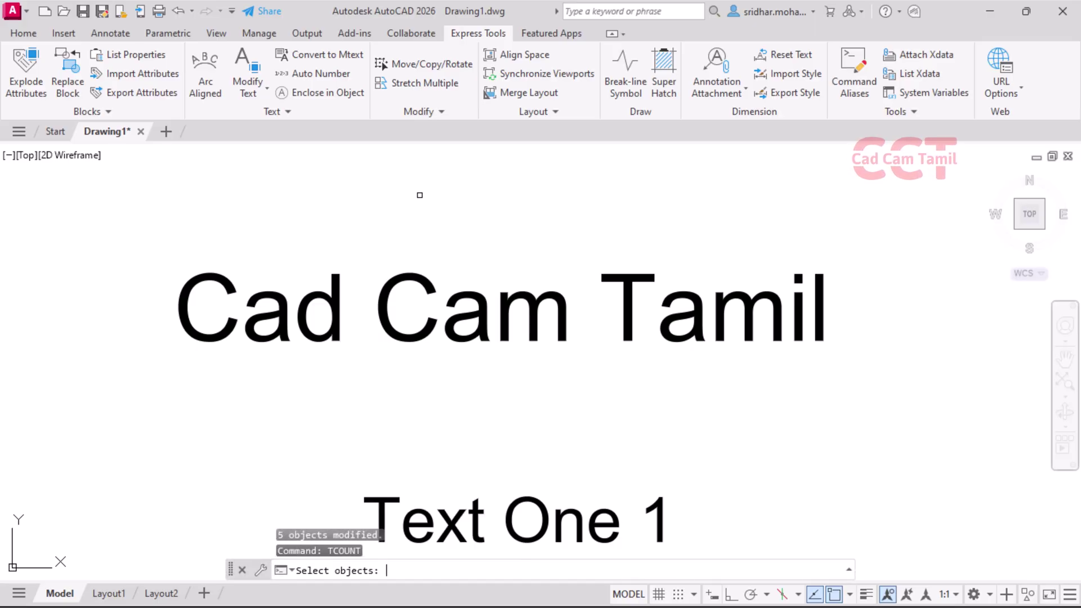
click(149, 245)
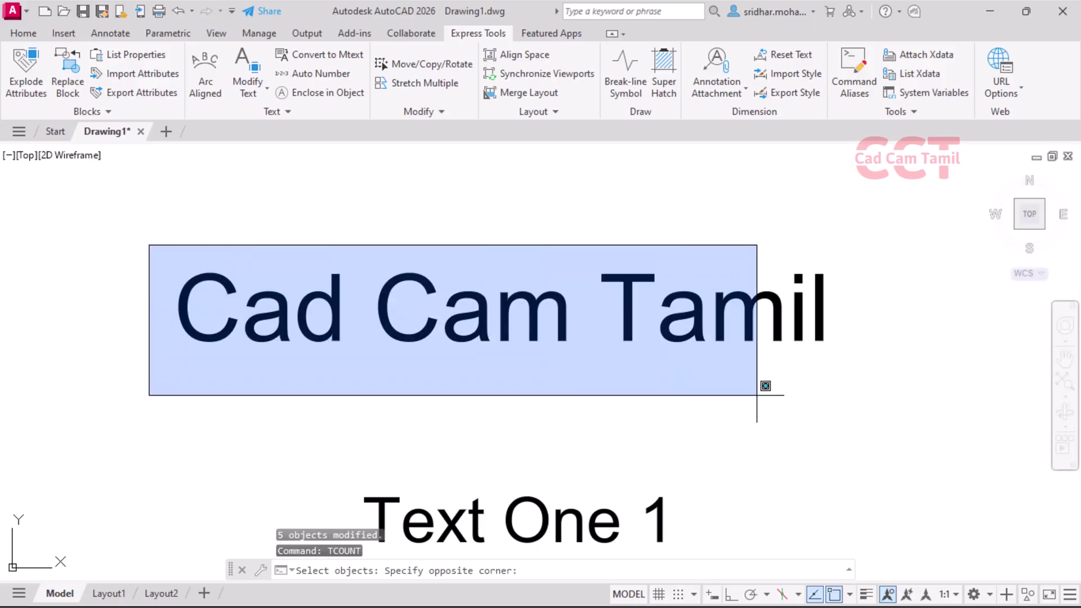
click(881, 401)
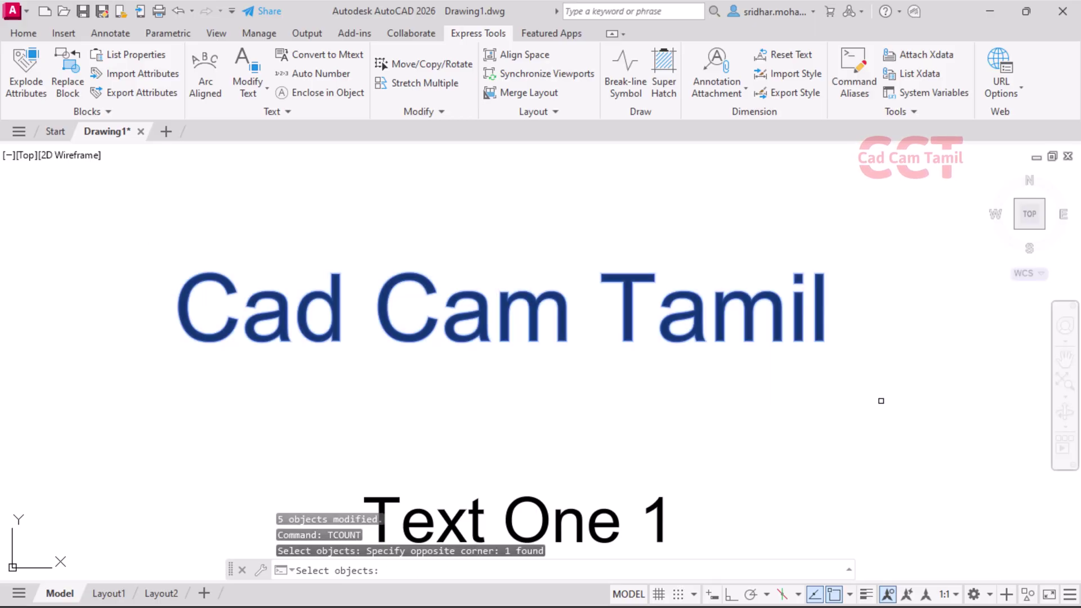
key(Return)
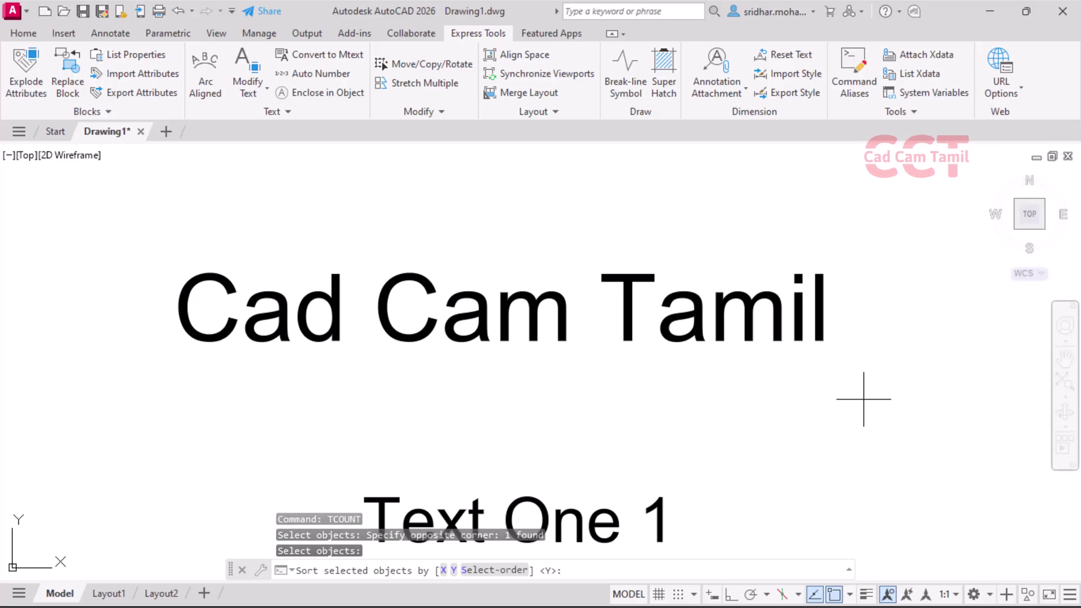
text(x)
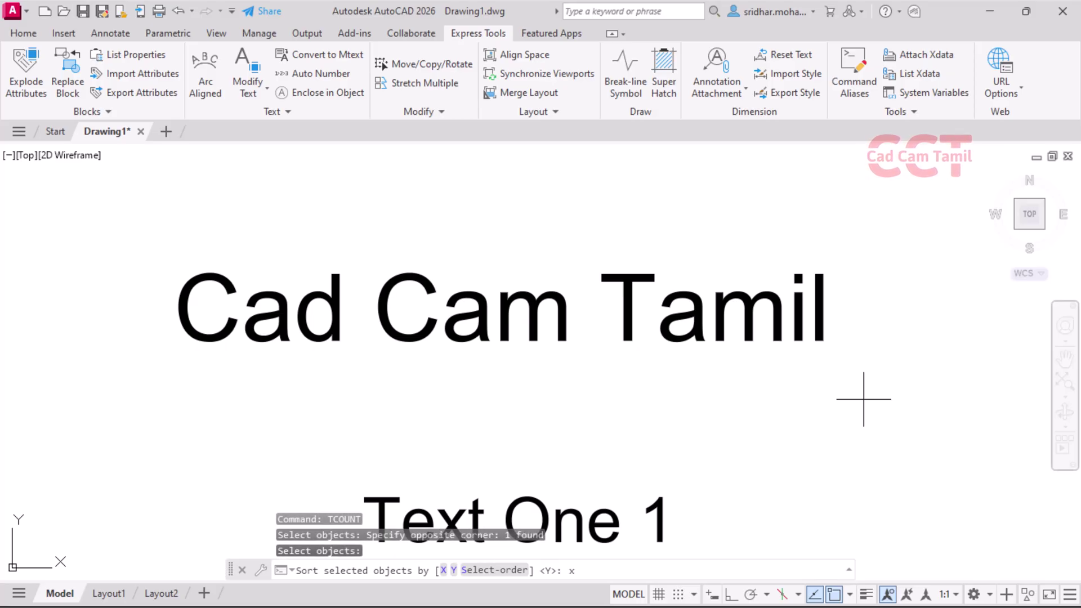
key(Return)
text(1)
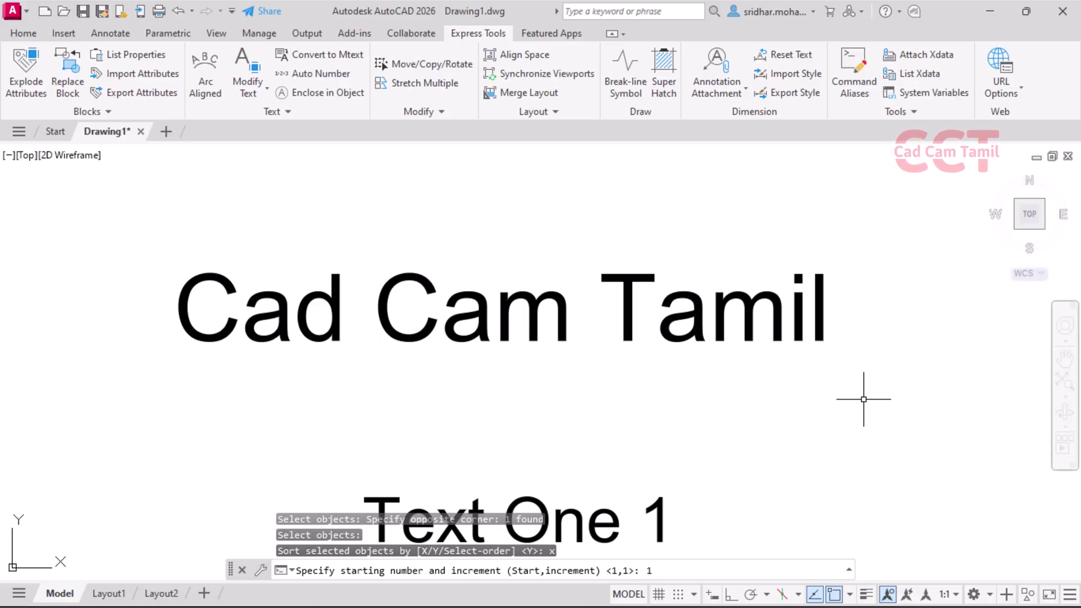
text(,1)
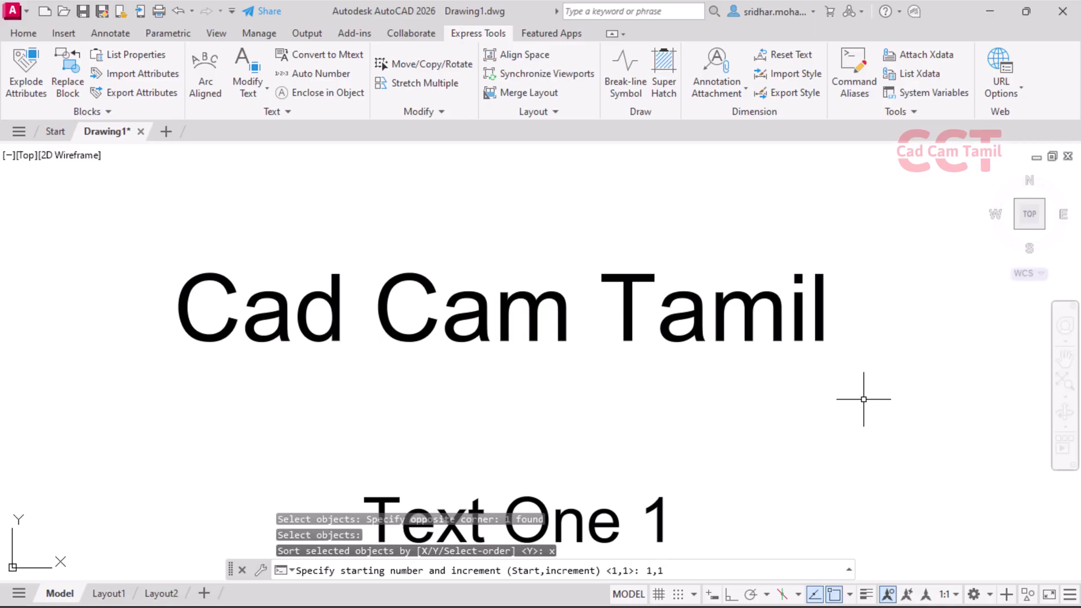
key(Return)
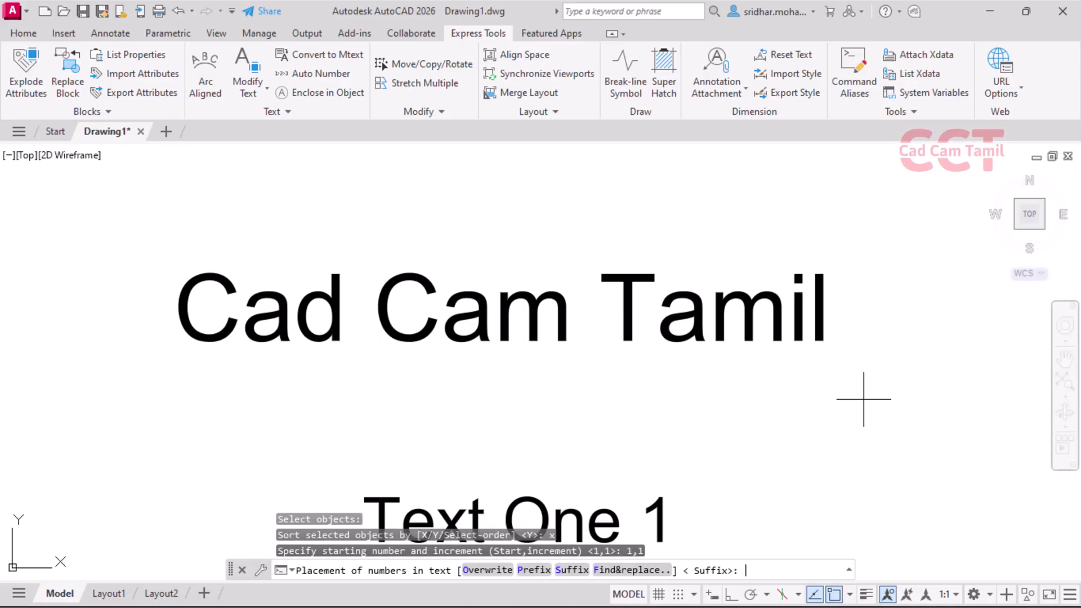
text(f)
key(Return)
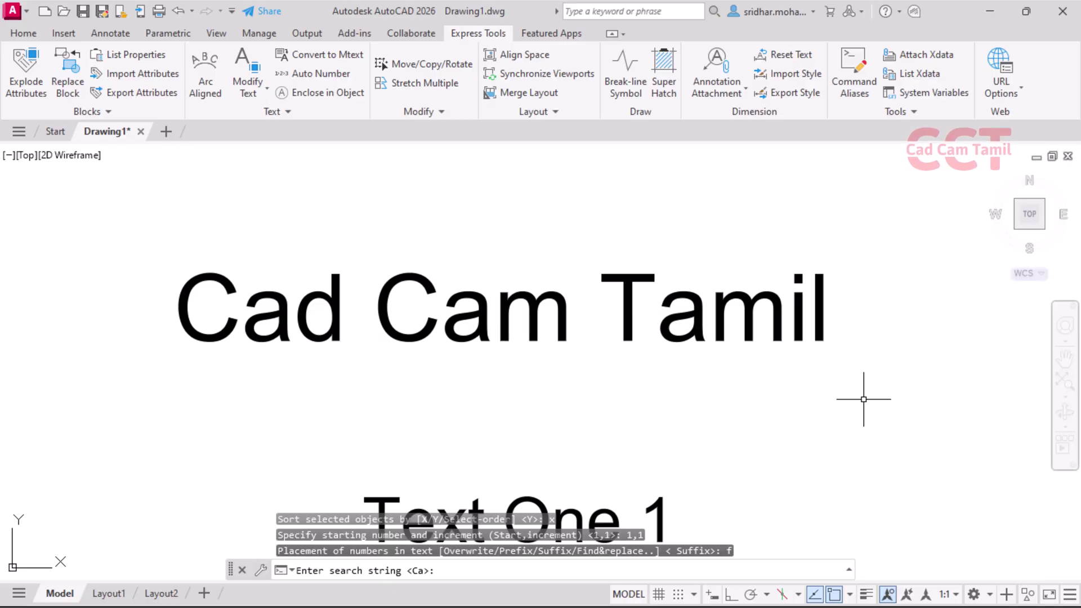
text(c)
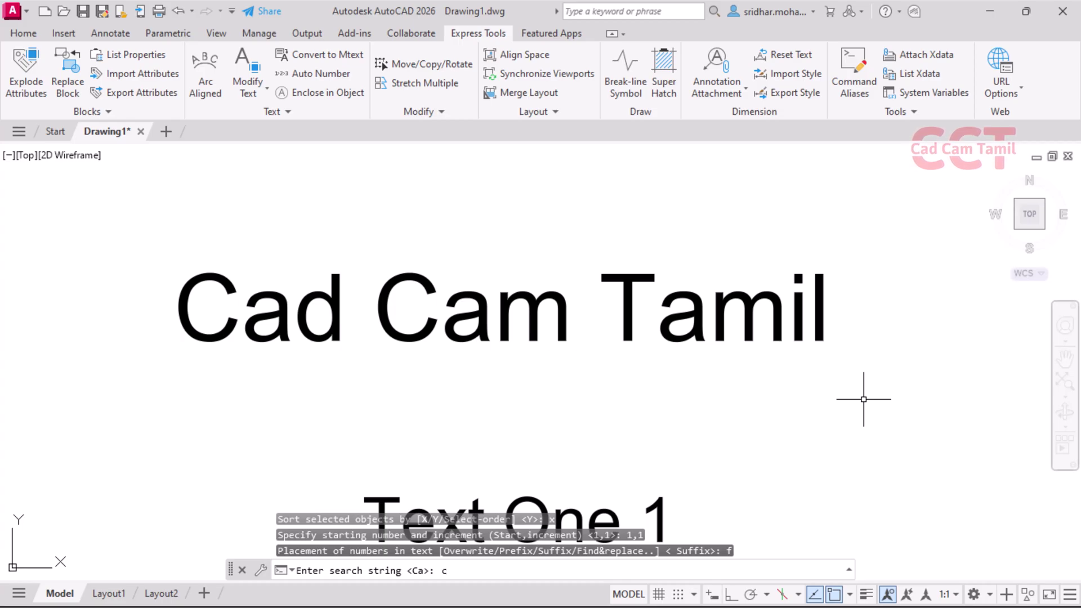
key(Return)
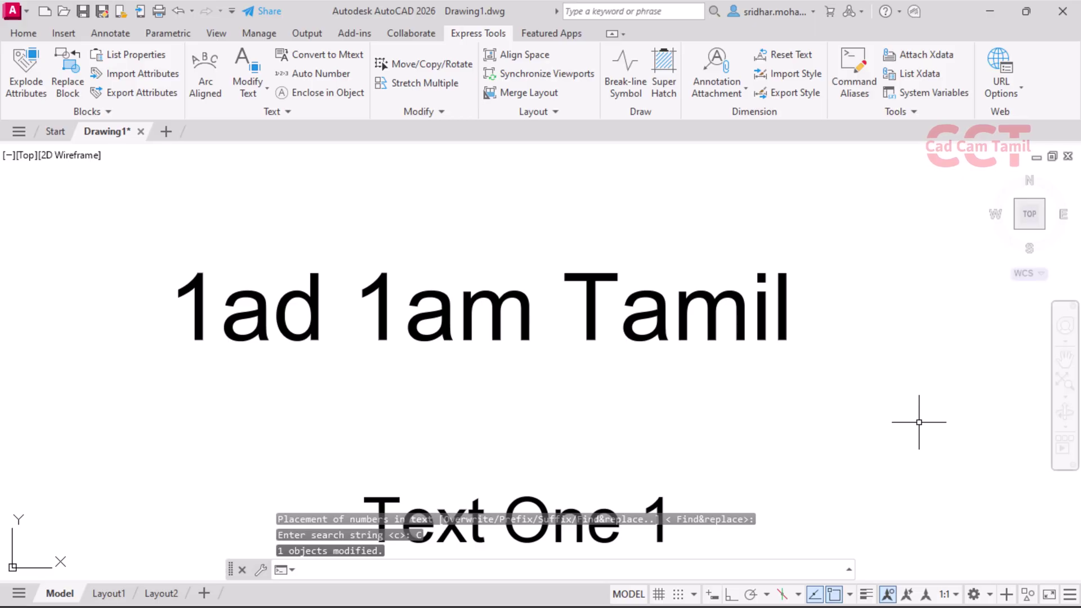
Undo the 'c' replacement, then TCOUNT the title starting at 5, replacing each 'Ca'
key(ctrl+z)
text(tc)
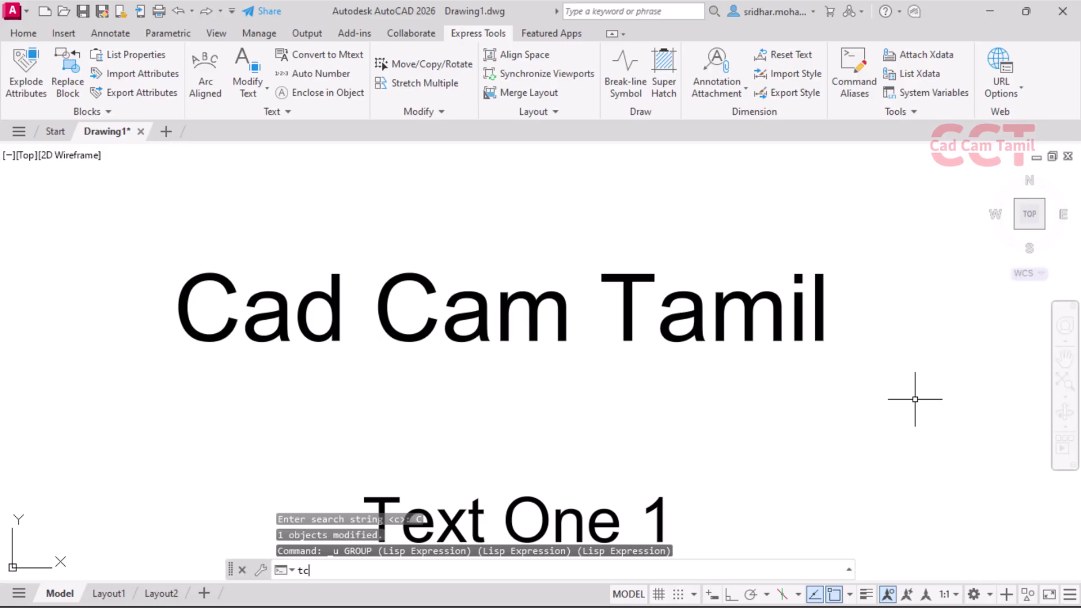
text(TCOUNT)
key(Return)
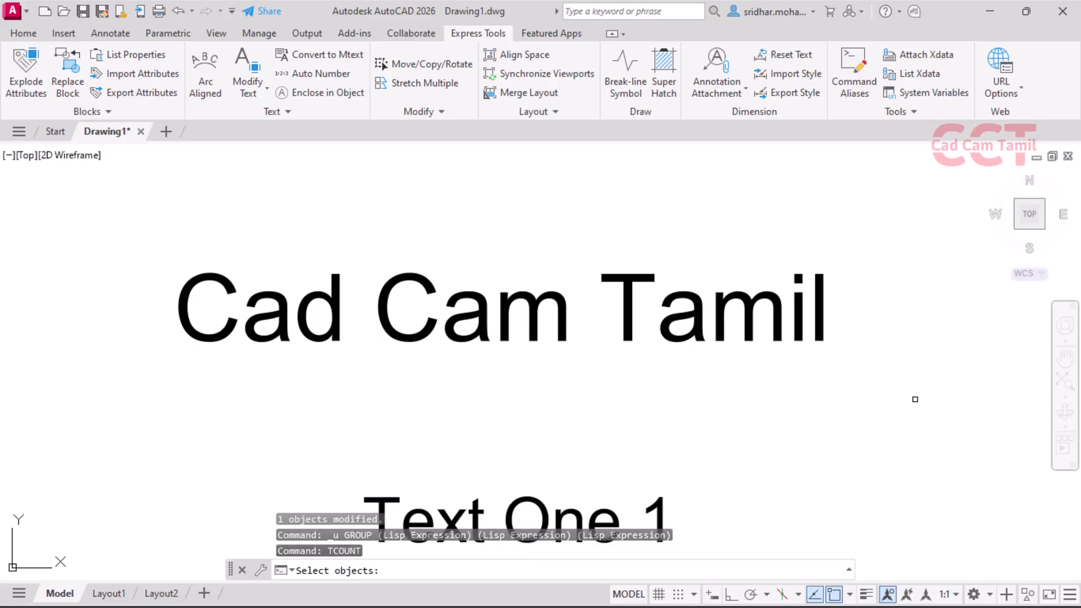
click(241, 311)
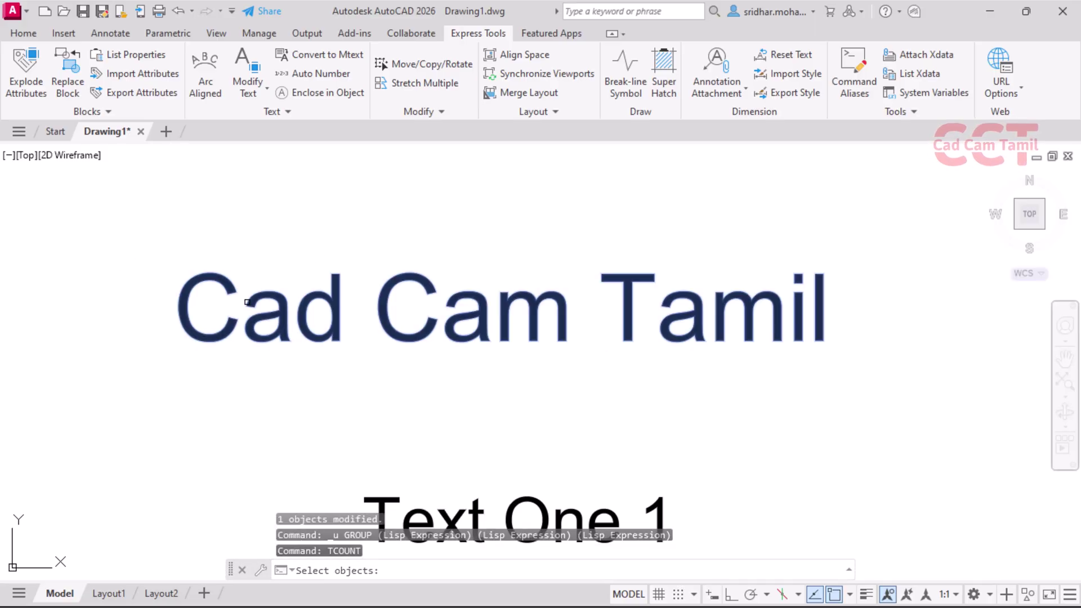
key(Return)
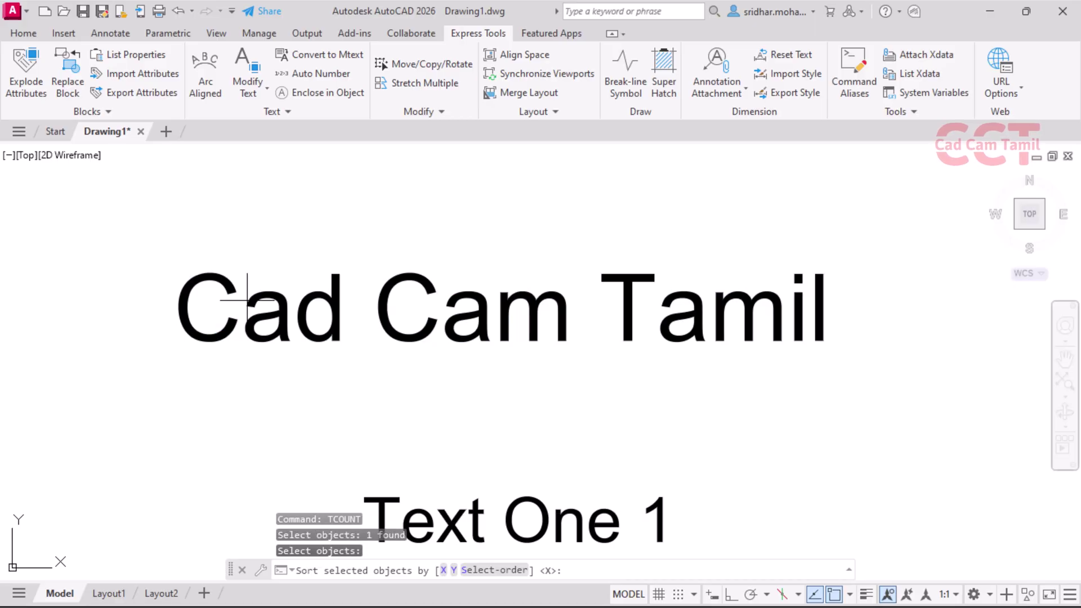
key(Return)
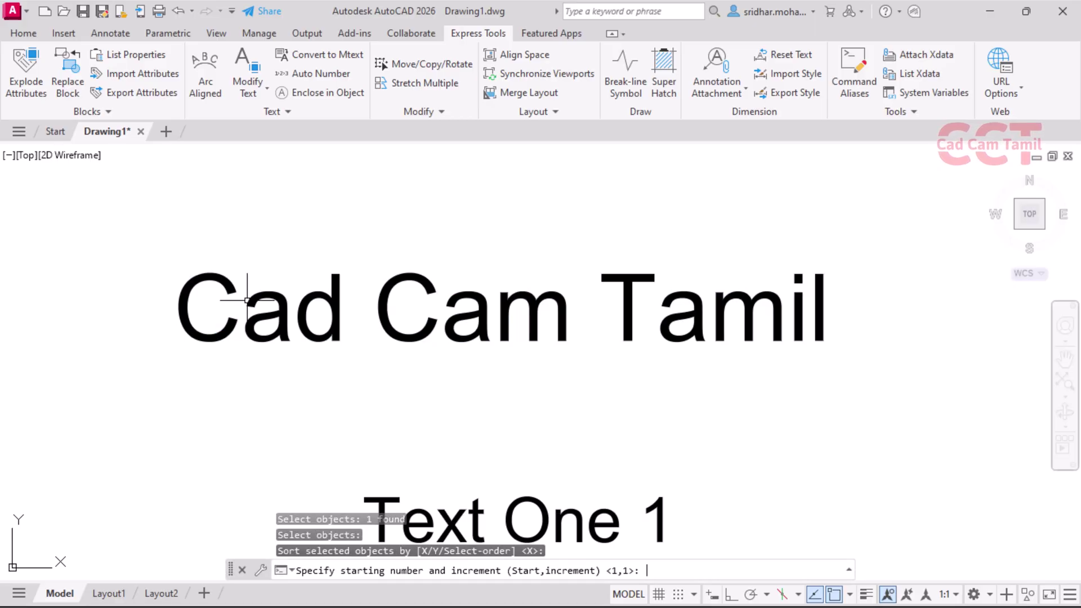
text(5)
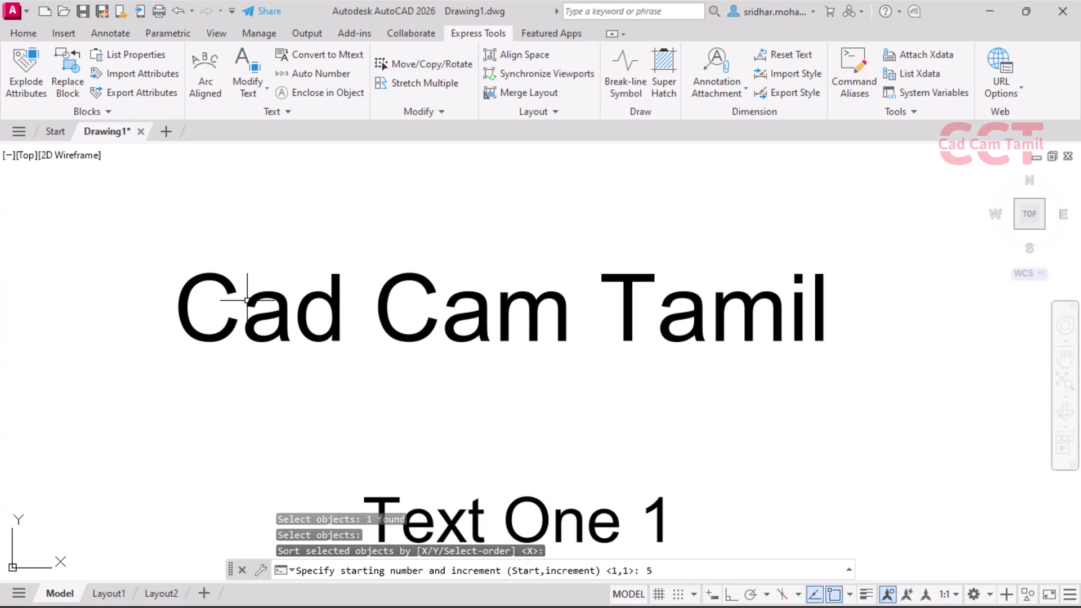
key(Return)
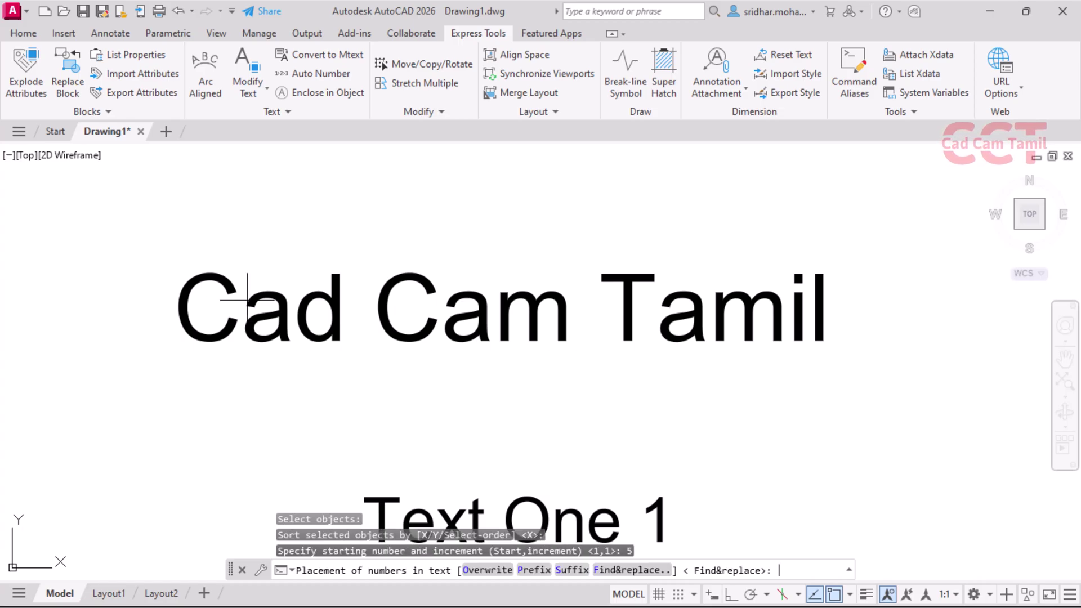
key(Return)
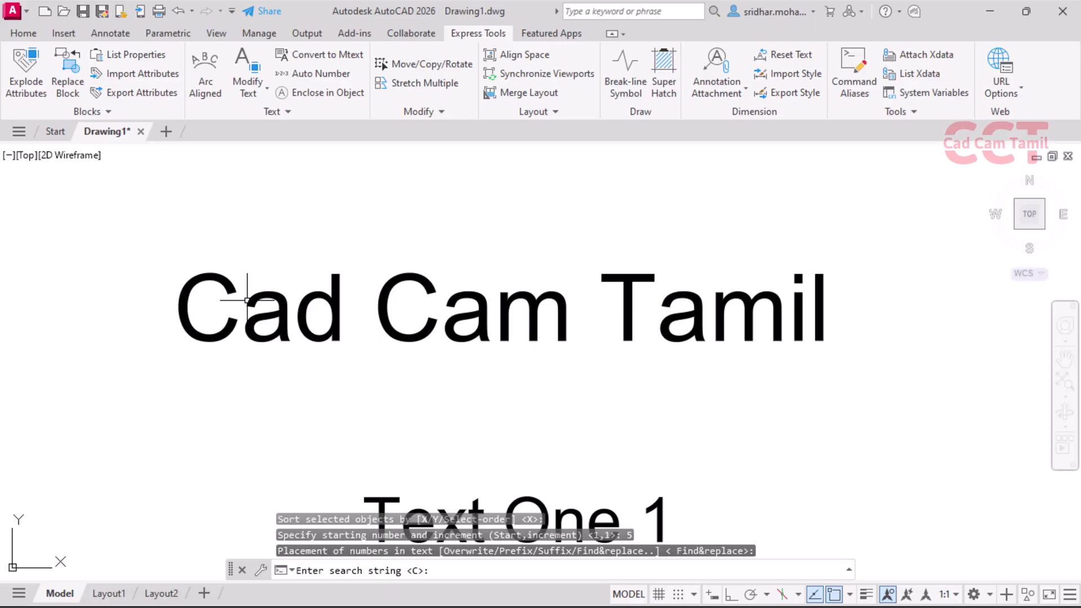
text(C)
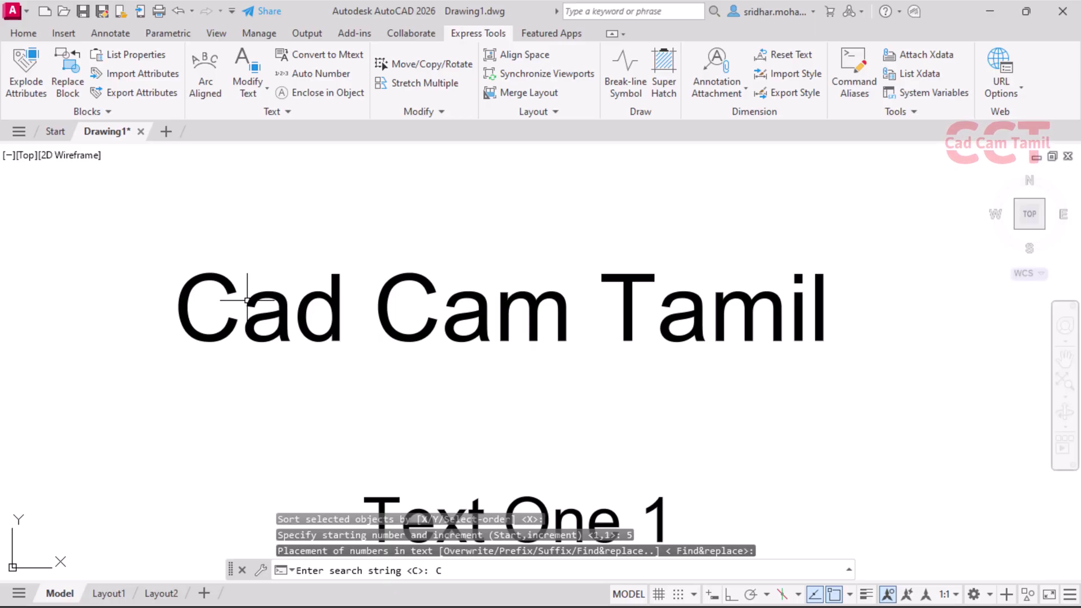
text(a)
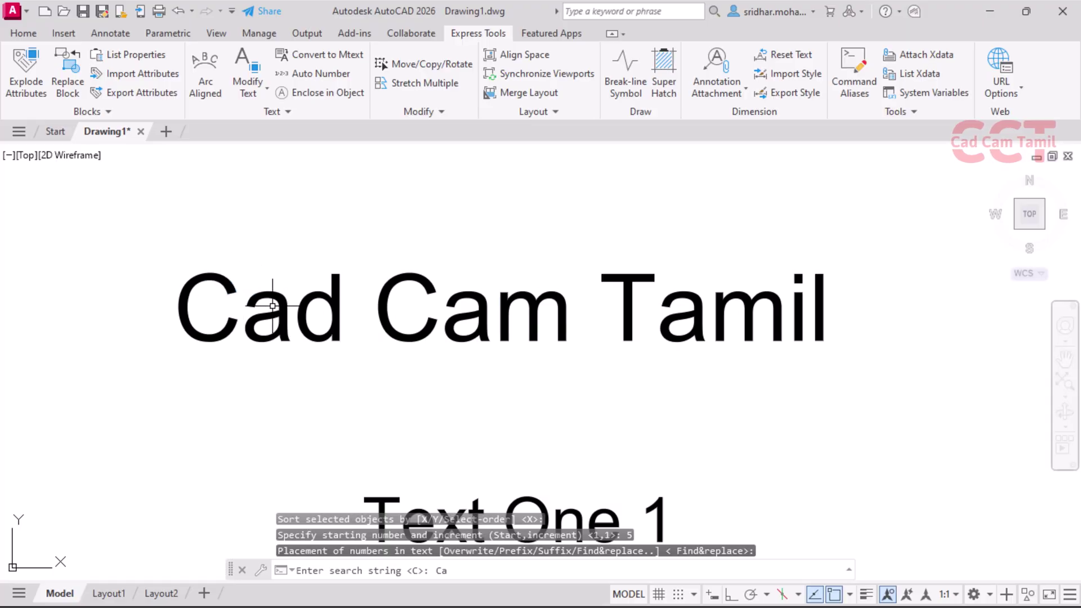
key(Return)
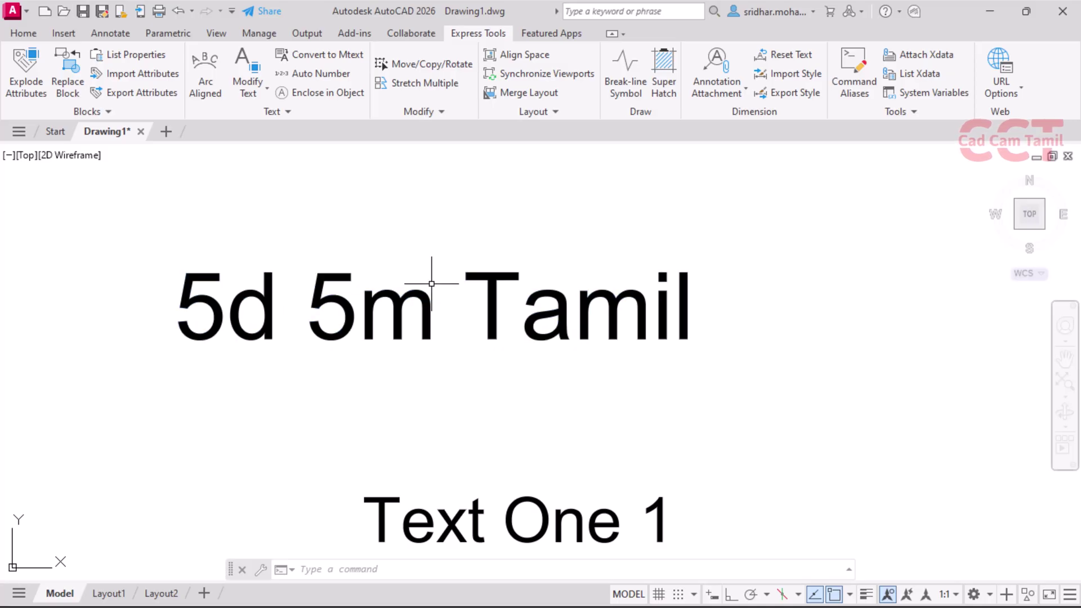
From the Home tab, start a Copy of box 1 and its number
scroll(431, 283, down, 2)
scroll(431, 284, down, 4)
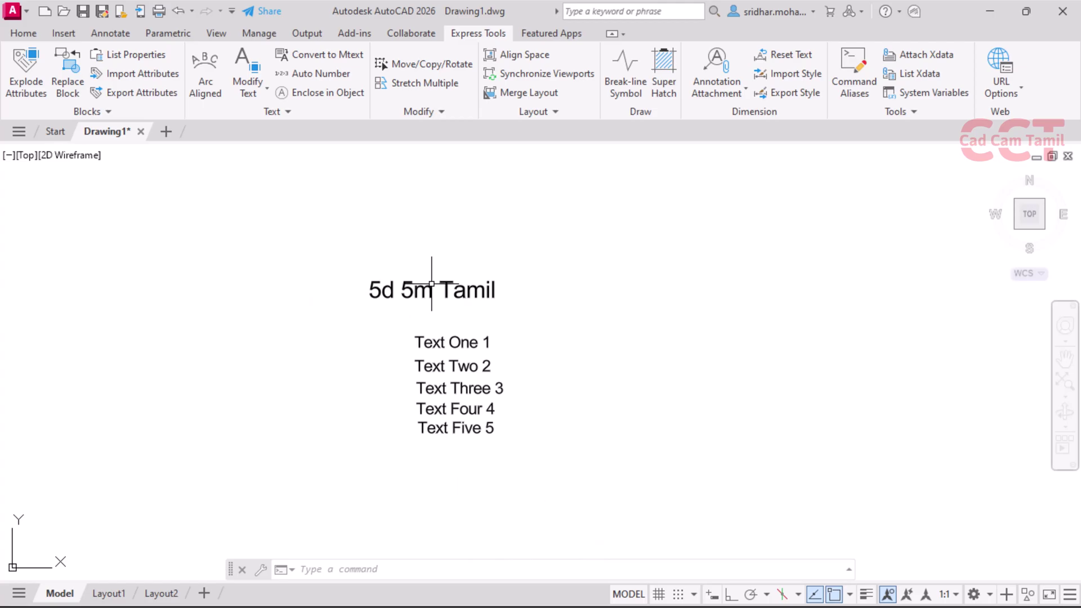
scroll(445, 322, down, 3)
scroll(223, 301, up, 10)
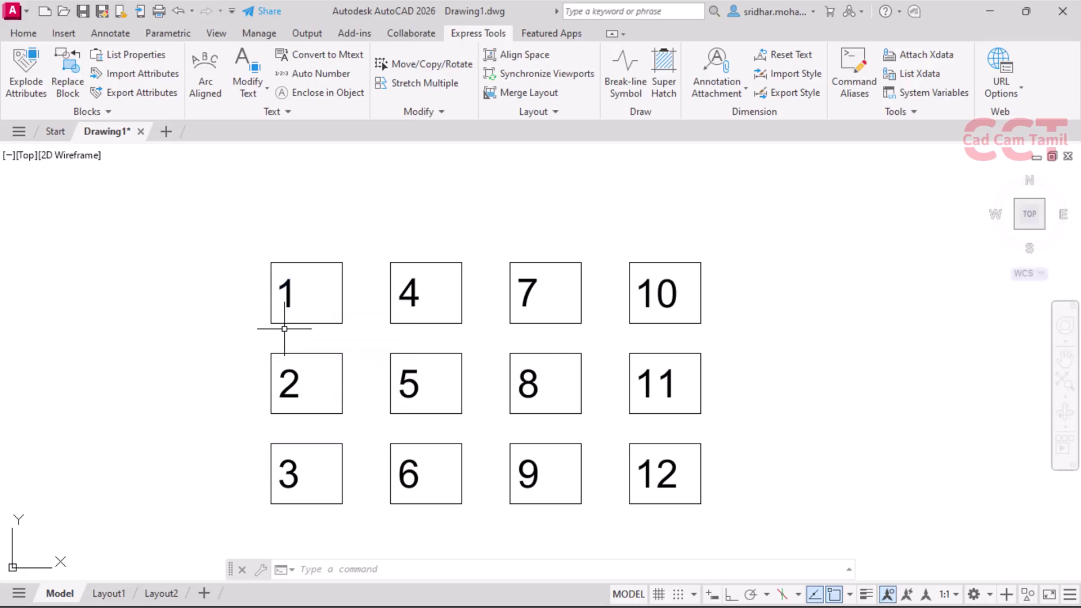
click(23, 32)
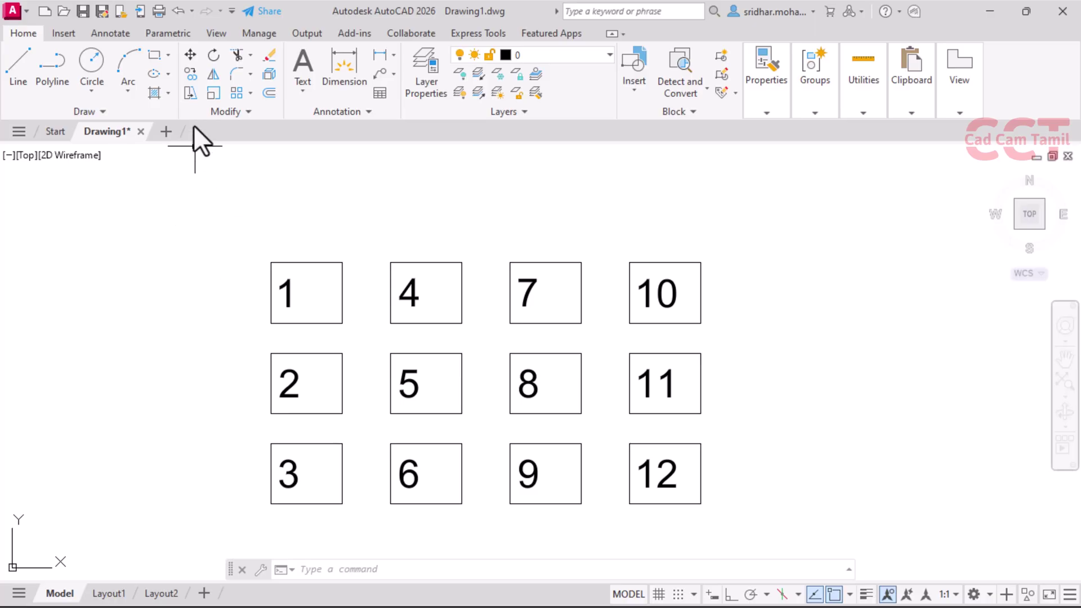
click(196, 76)
click(234, 231)
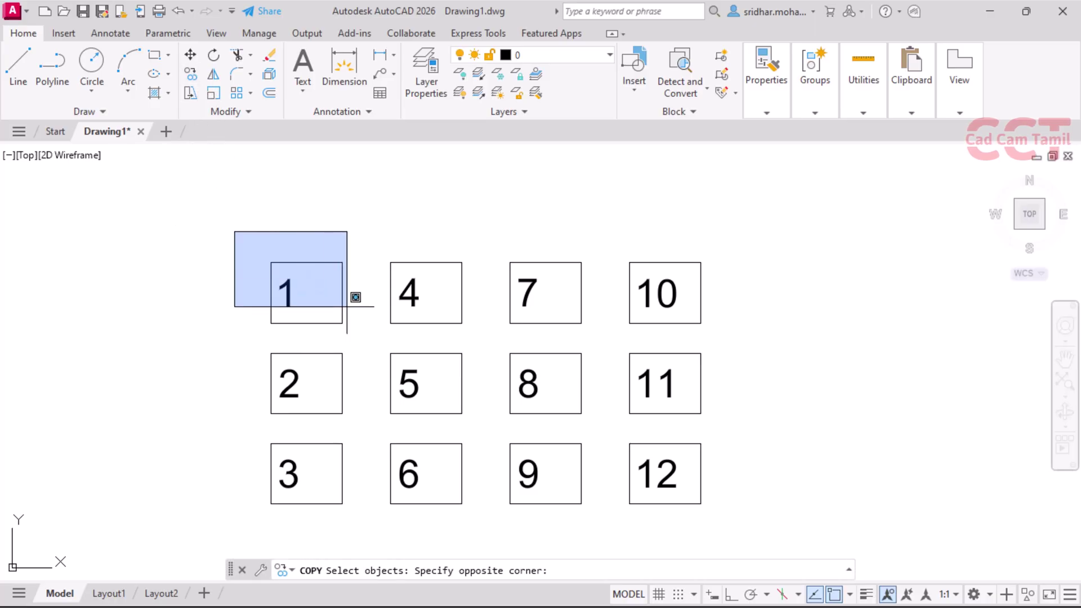
click(363, 339)
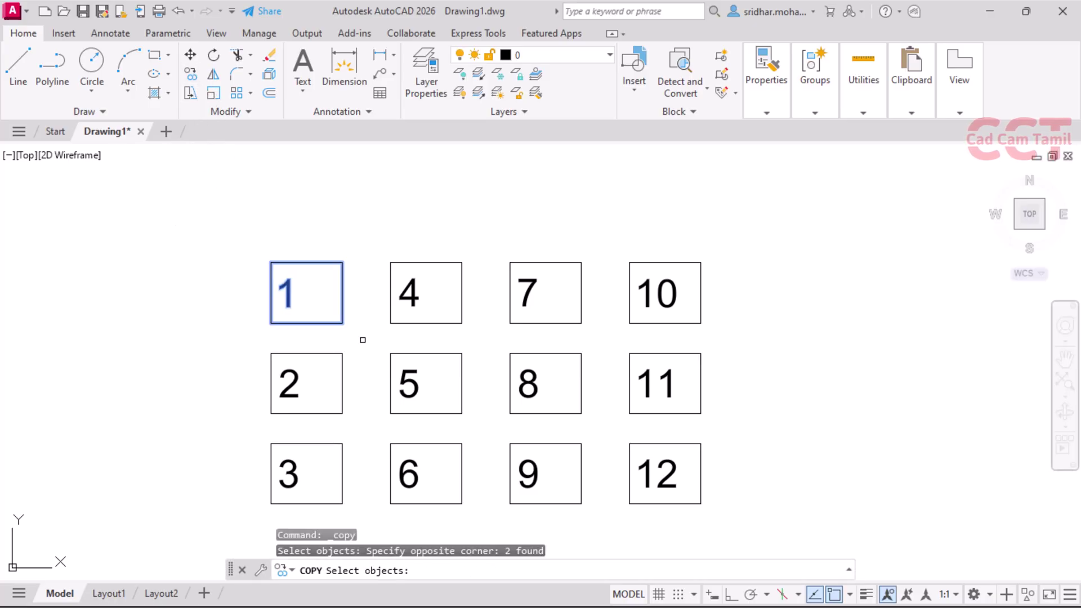
key(Return)
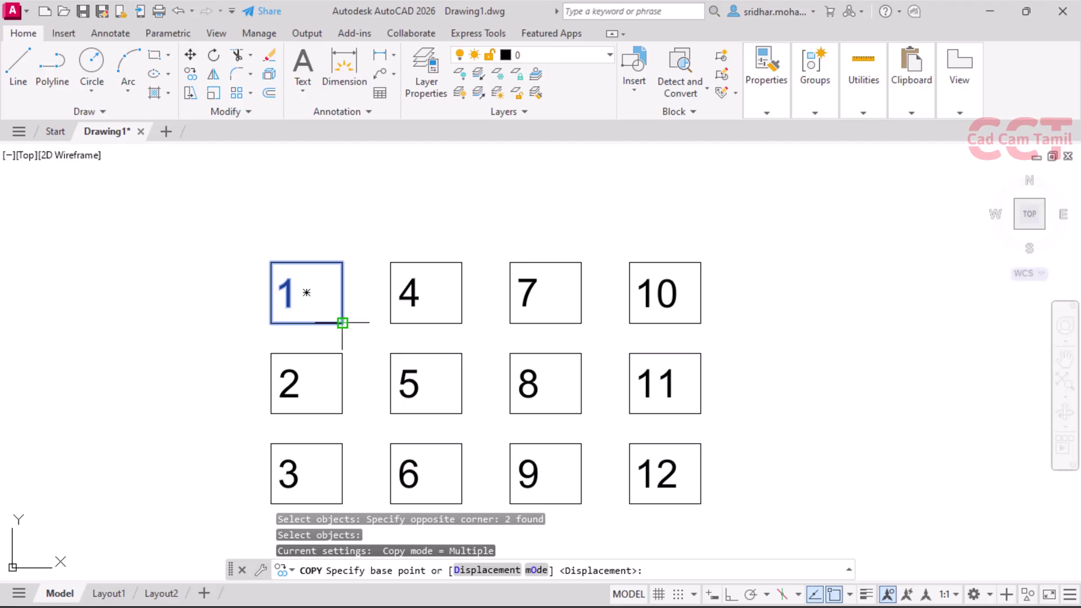
Place nine copies of box 1 in three columns to the right of the 1–12 grid
click(342, 322)
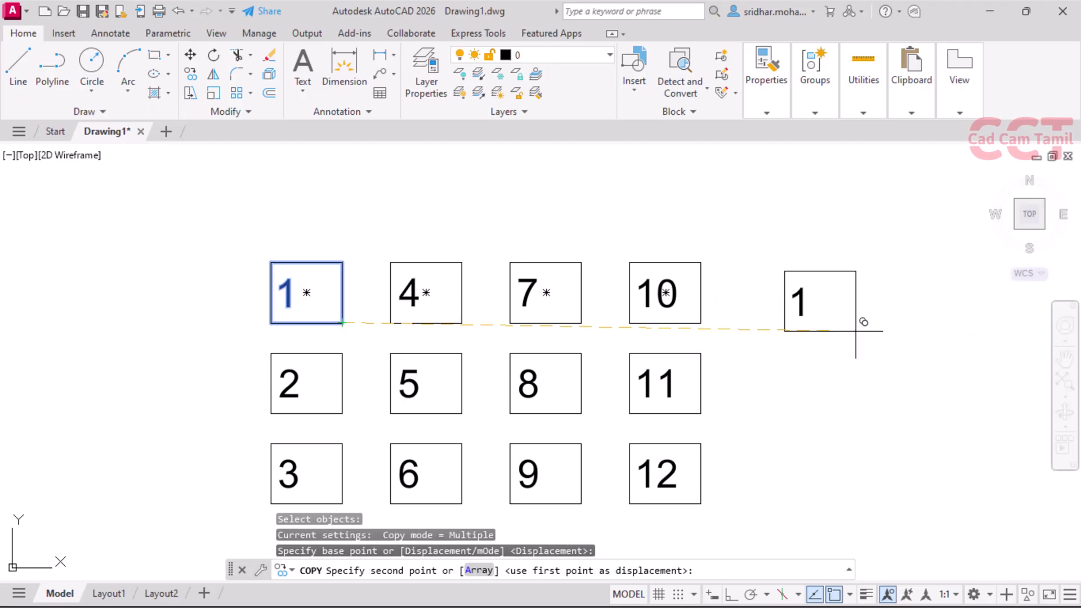
click(828, 323)
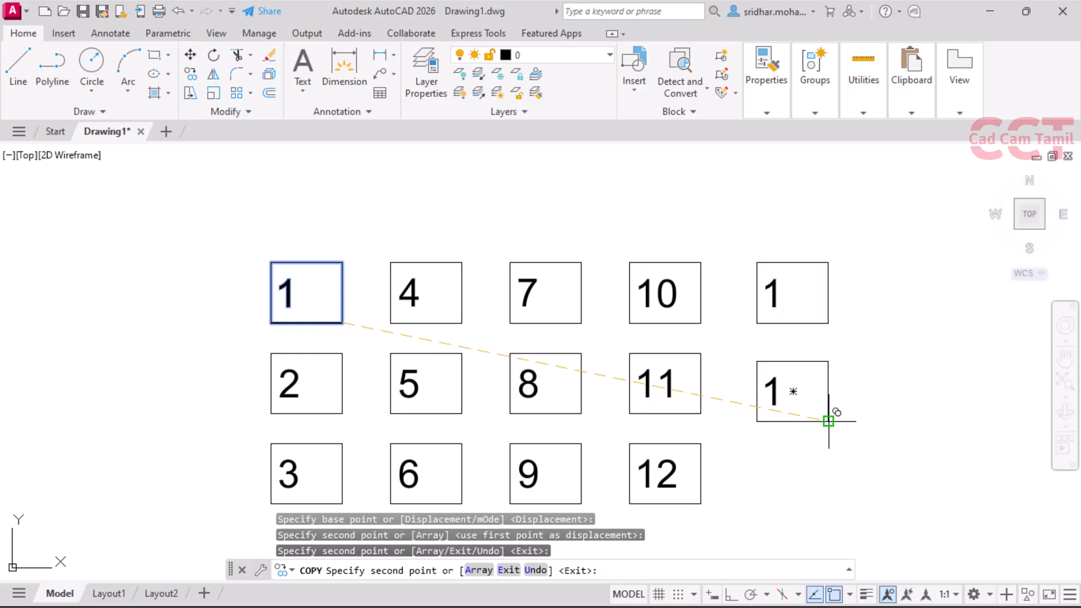
click(828, 421)
click(823, 519)
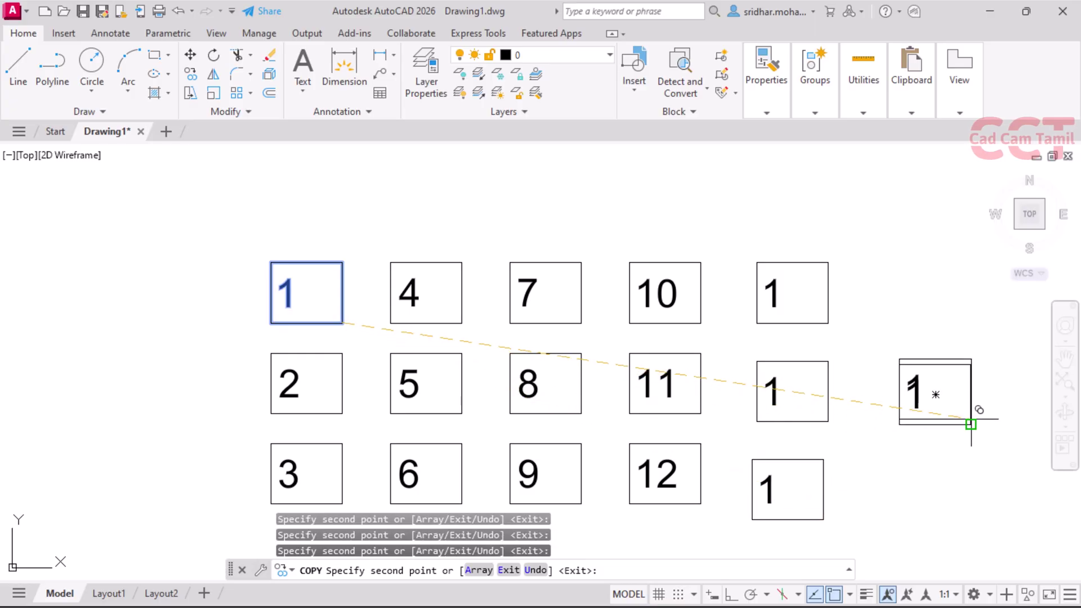
click(971, 323)
click(975, 423)
scroll(318, 417, up, 4)
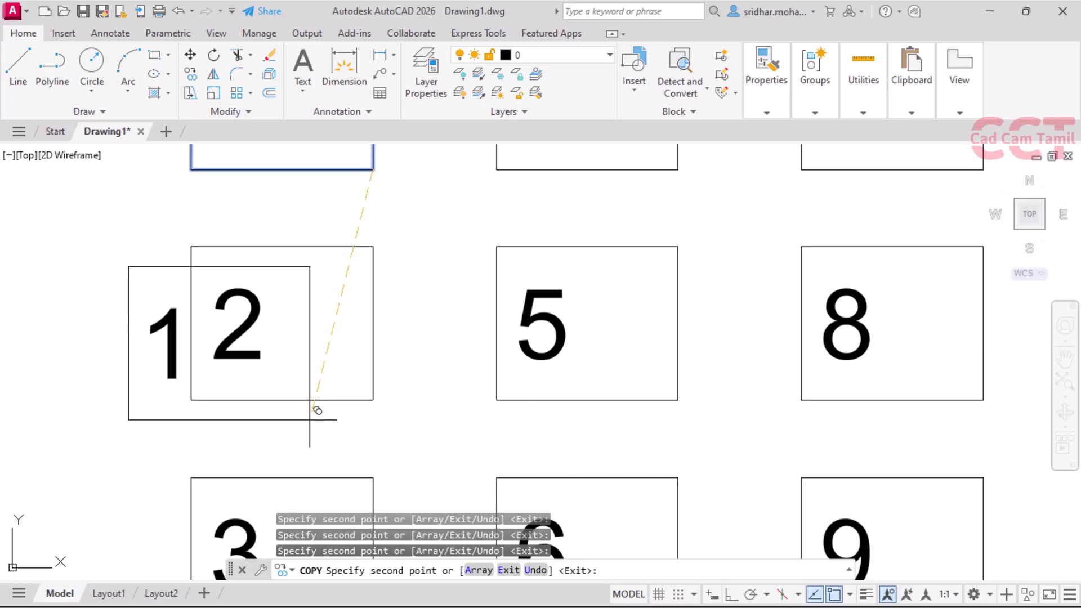
scroll(318, 411, down, 3)
scroll(563, 408, down, 3)
scroll(850, 430, down, 2)
scroll(598, 386, up, 3)
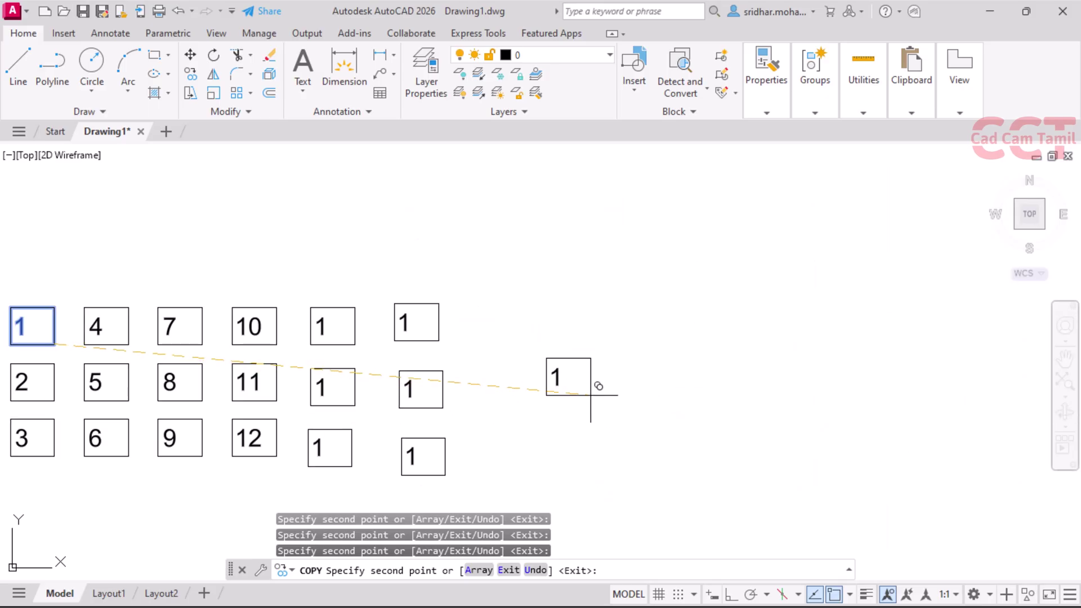
click(527, 340)
click(531, 407)
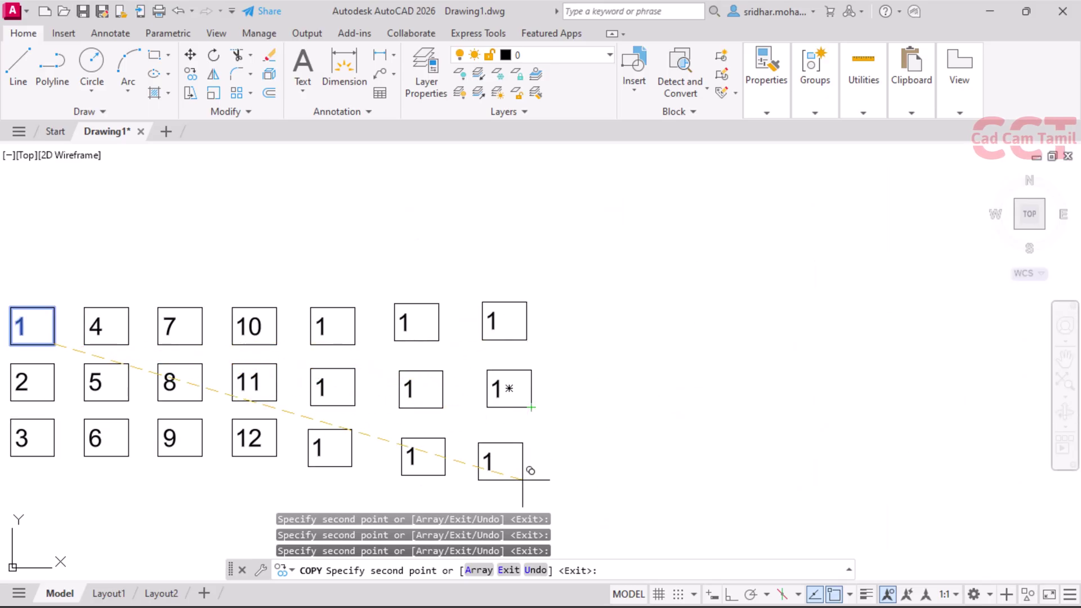
right_click(653, 407)
click(701, 207)
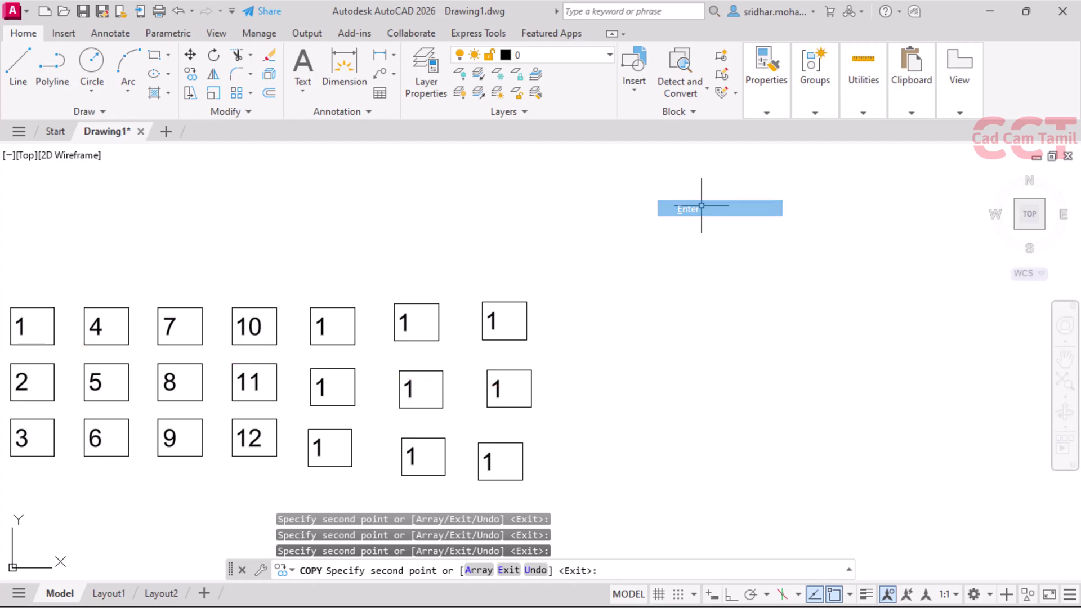
click(407, 325)
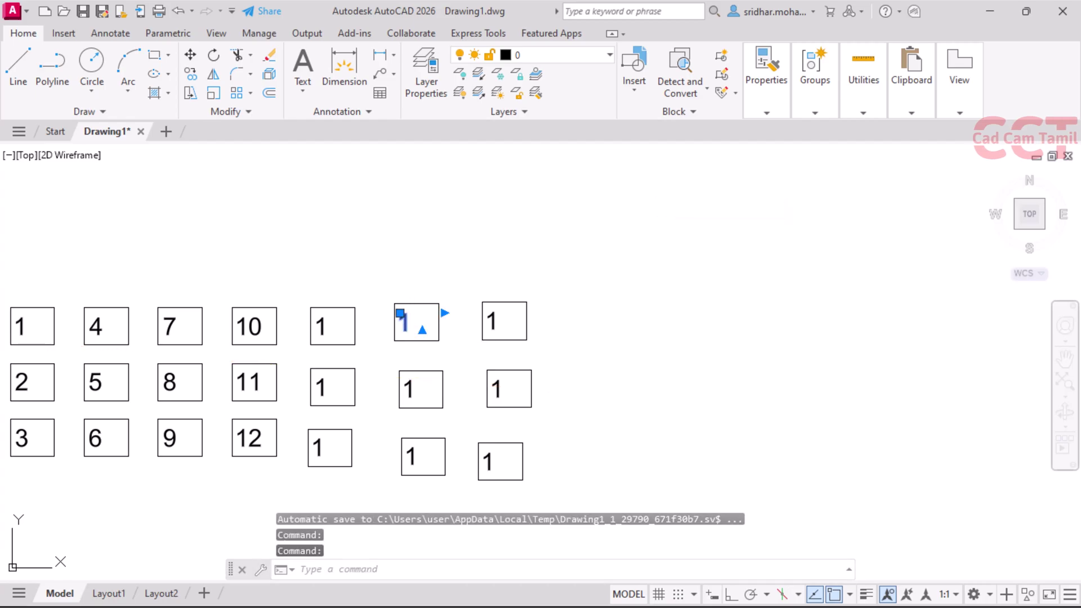
Change the number in the top box of the middle copied column from 1 to 18
double_click(409, 325)
text(8)
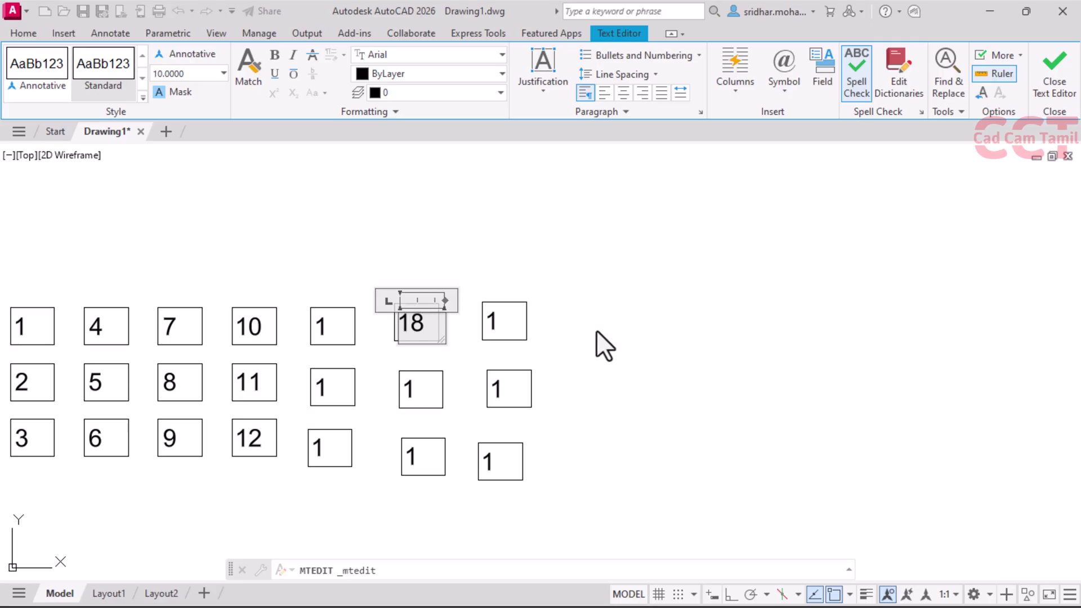
click(614, 347)
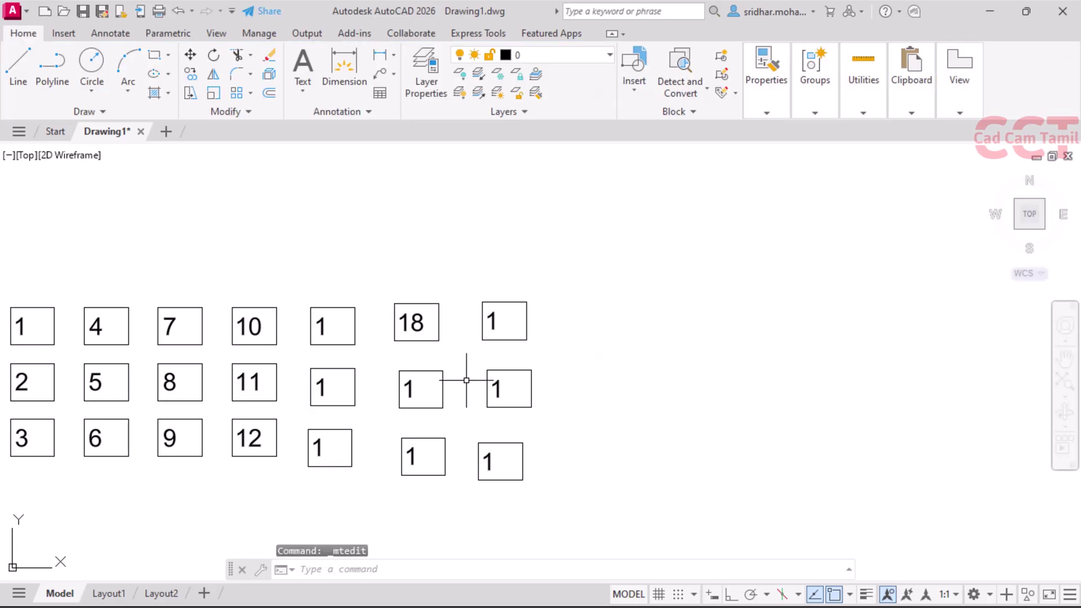